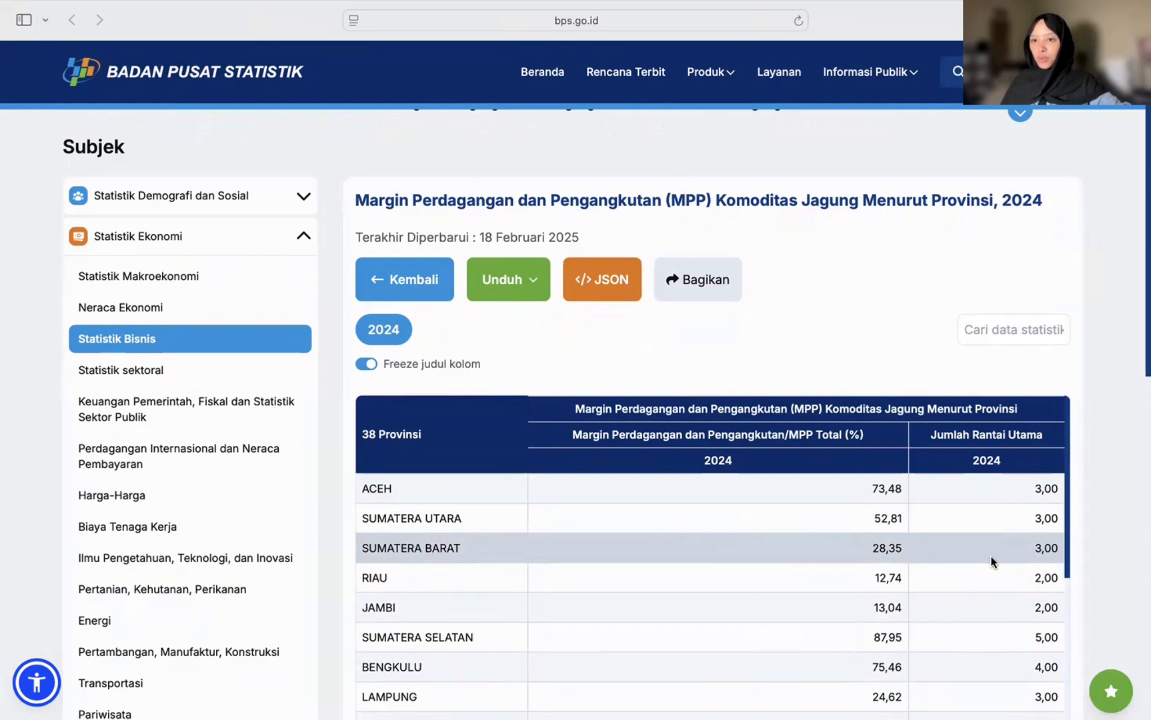
scroll(1065, 584, "down", 1)
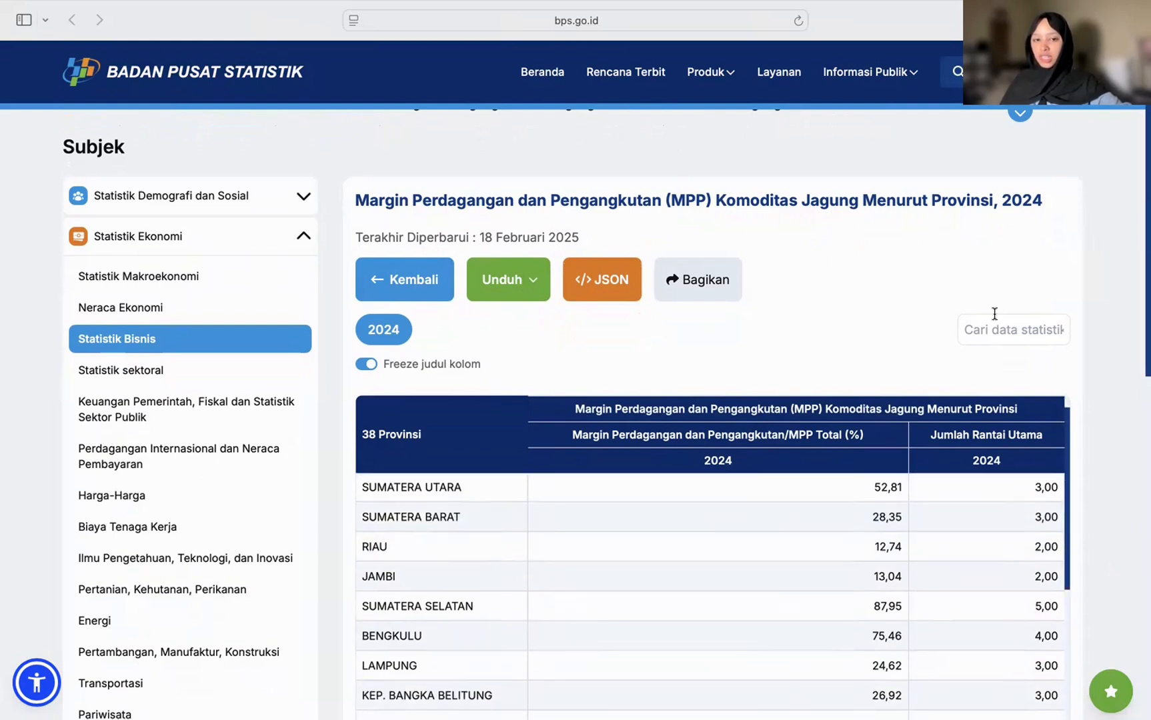
left_click(525, 296)
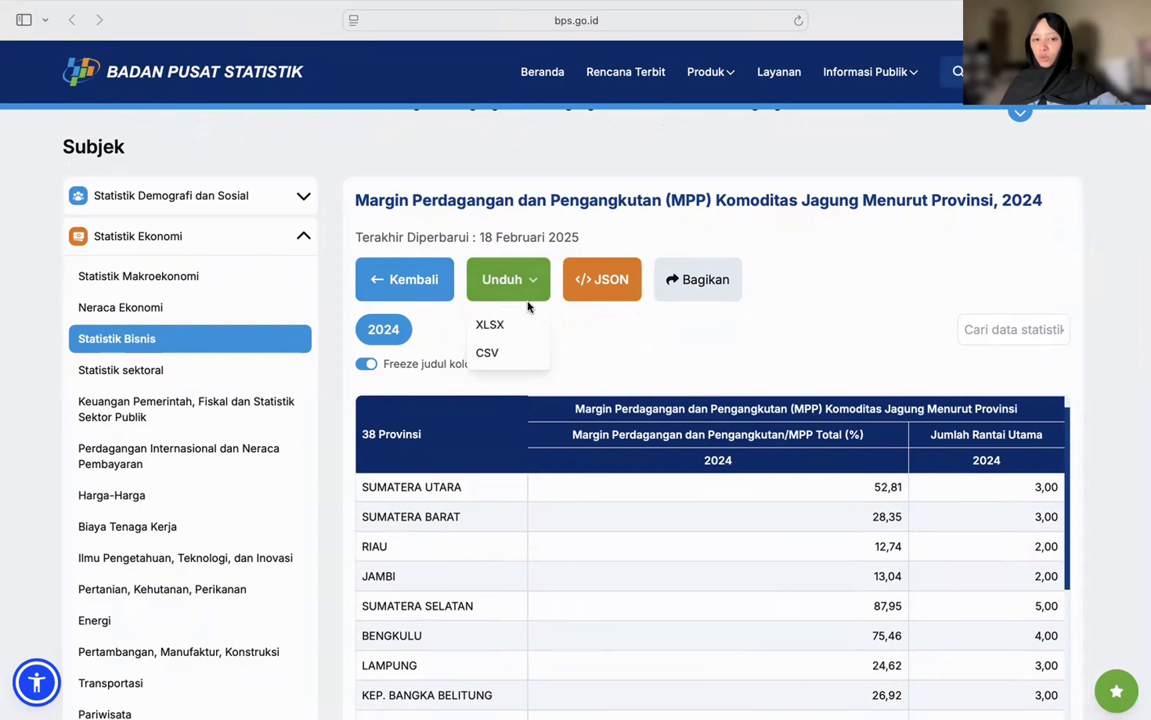
left_click(494, 364)
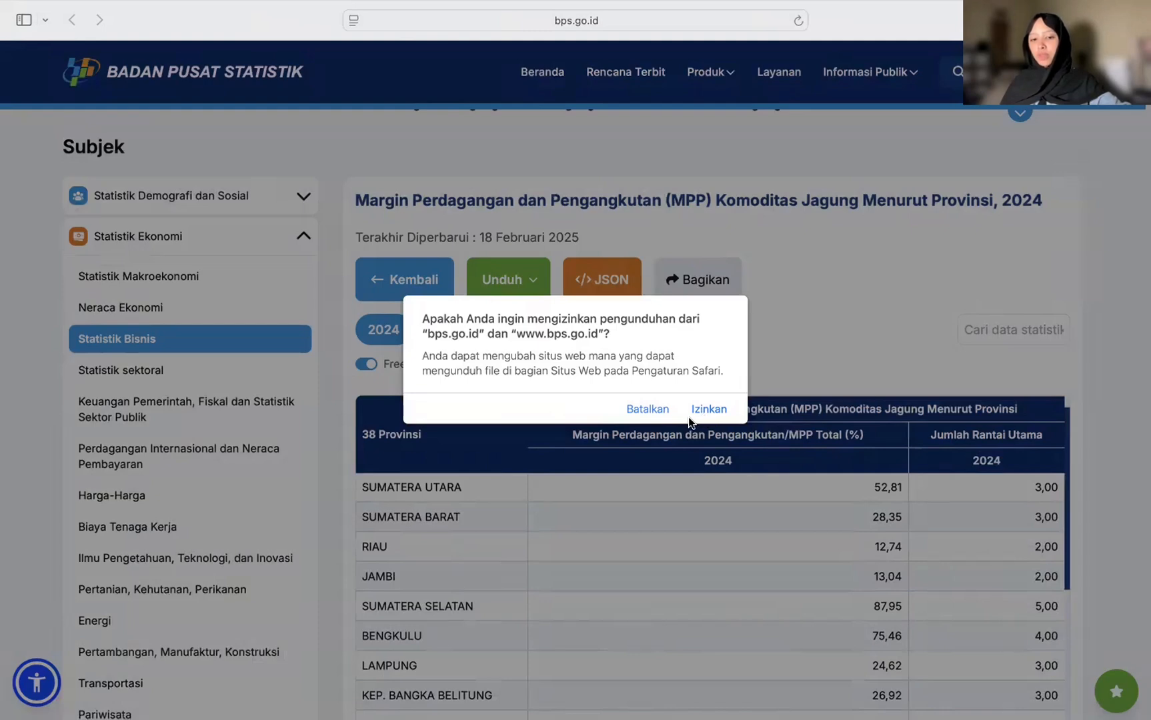
left_click(662, 411)
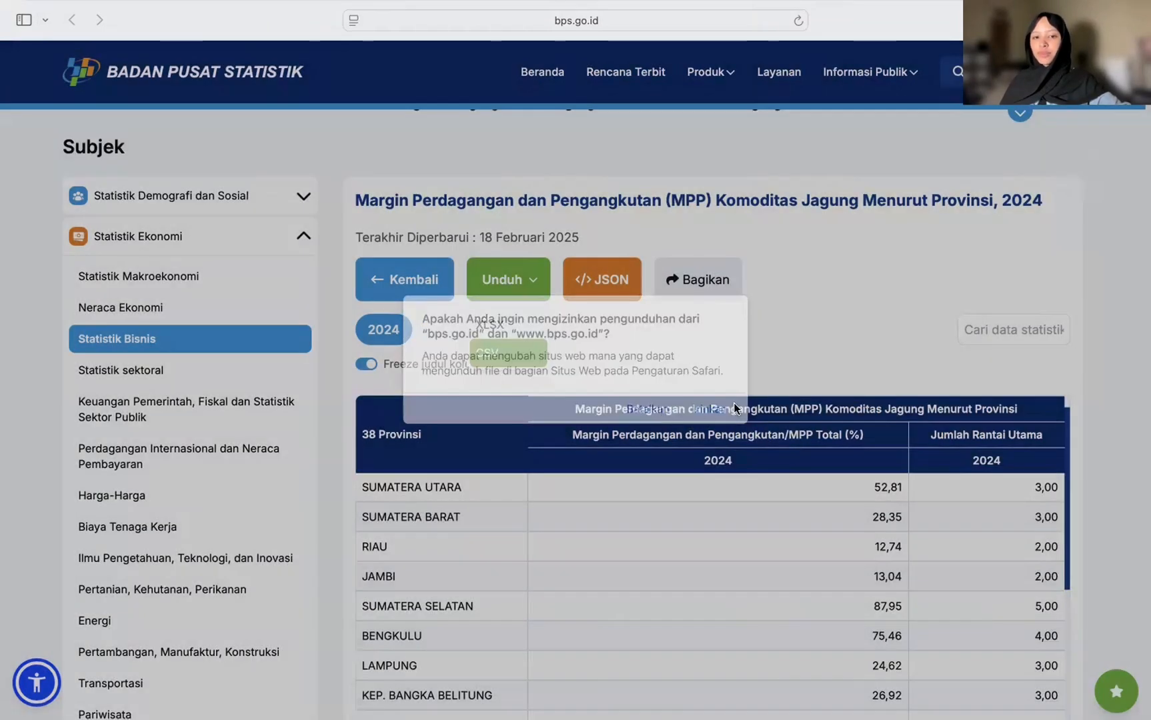
key("ctrl+Right")
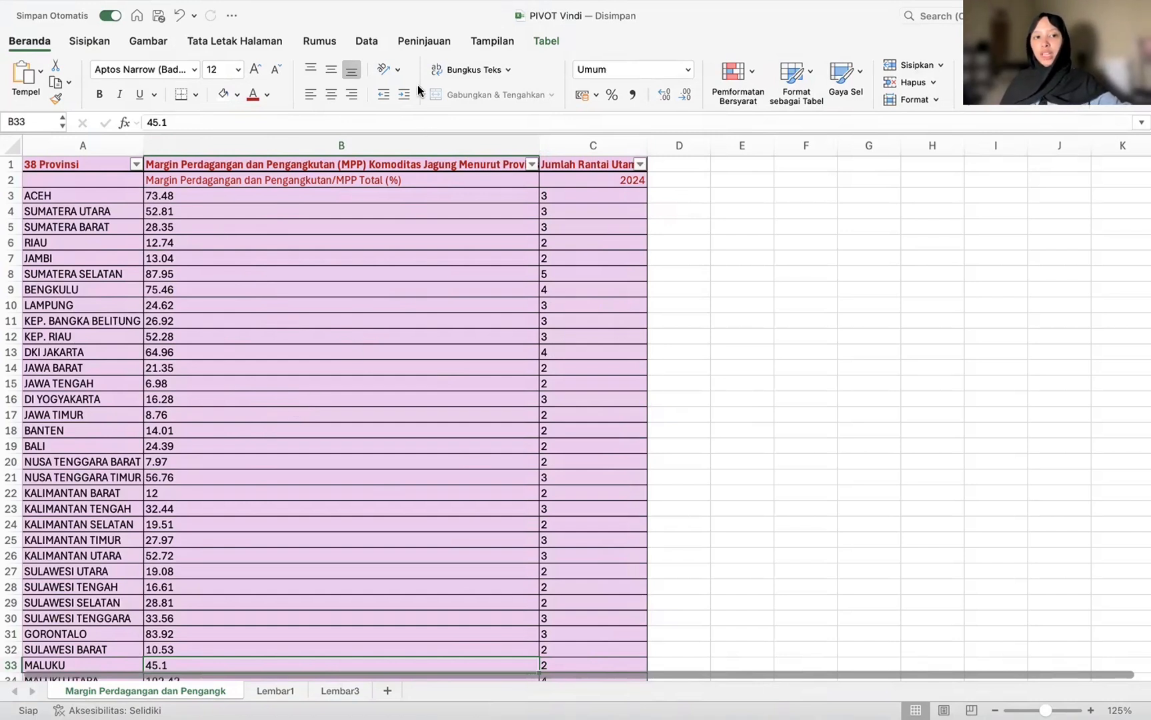
left_click(367, 42)
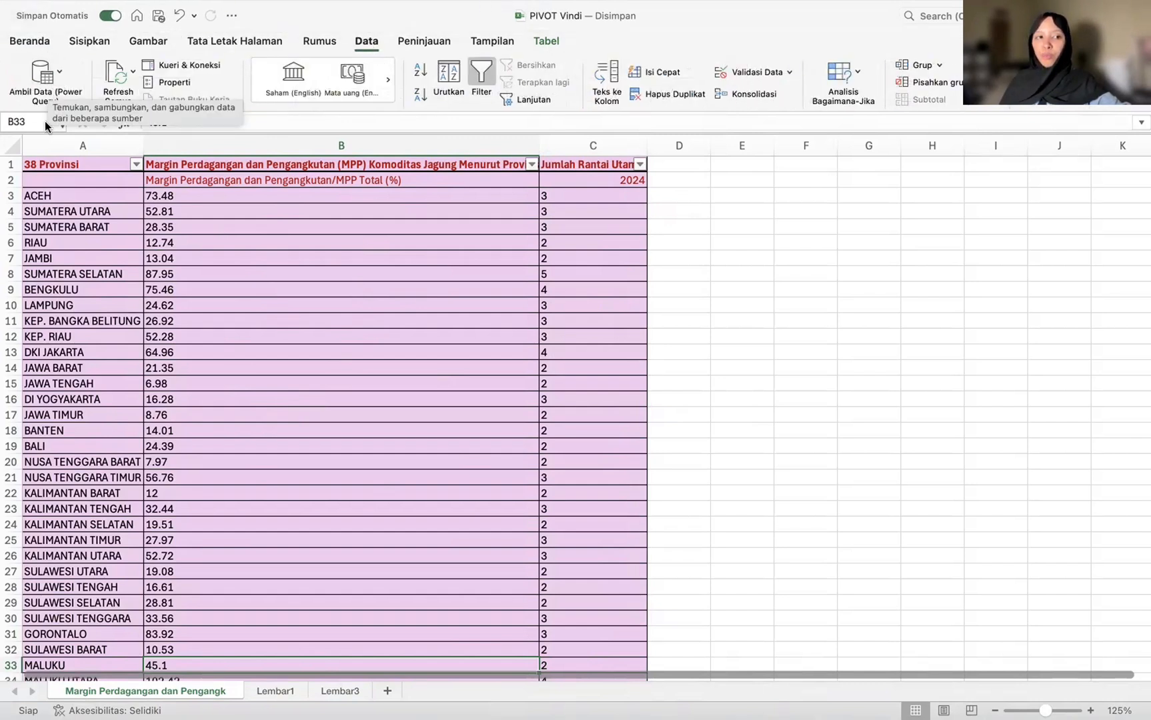
left_click(40, 81)
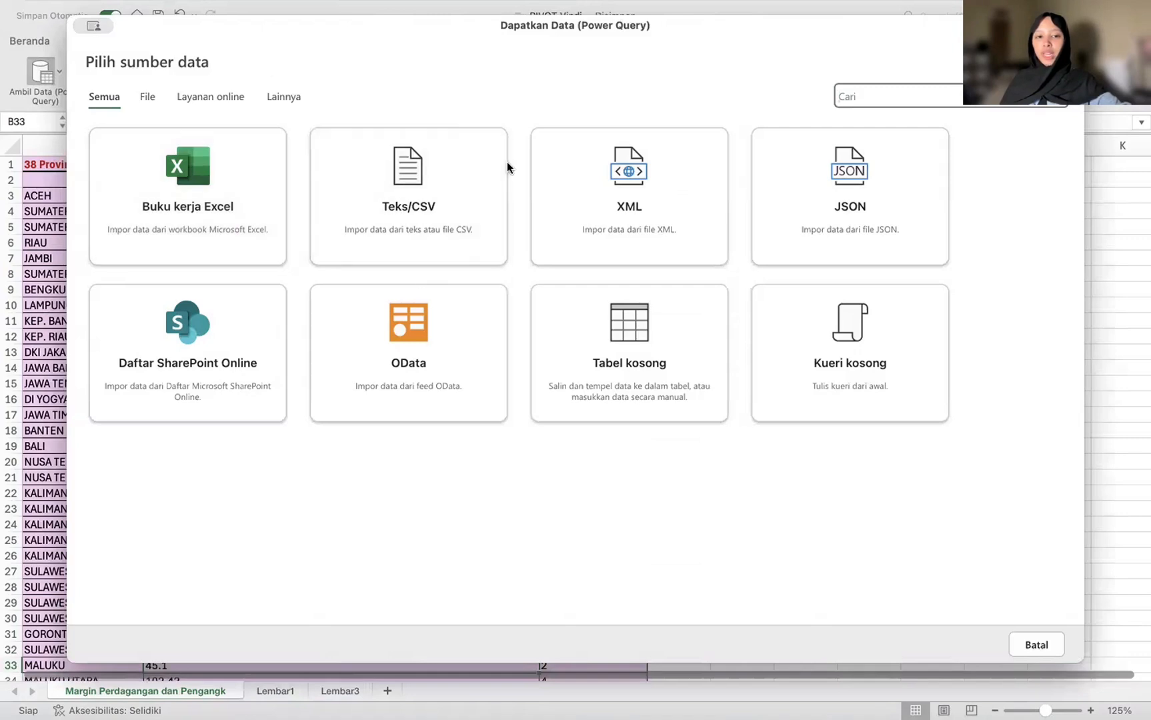
left_click(412, 237)
left_click(404, 146)
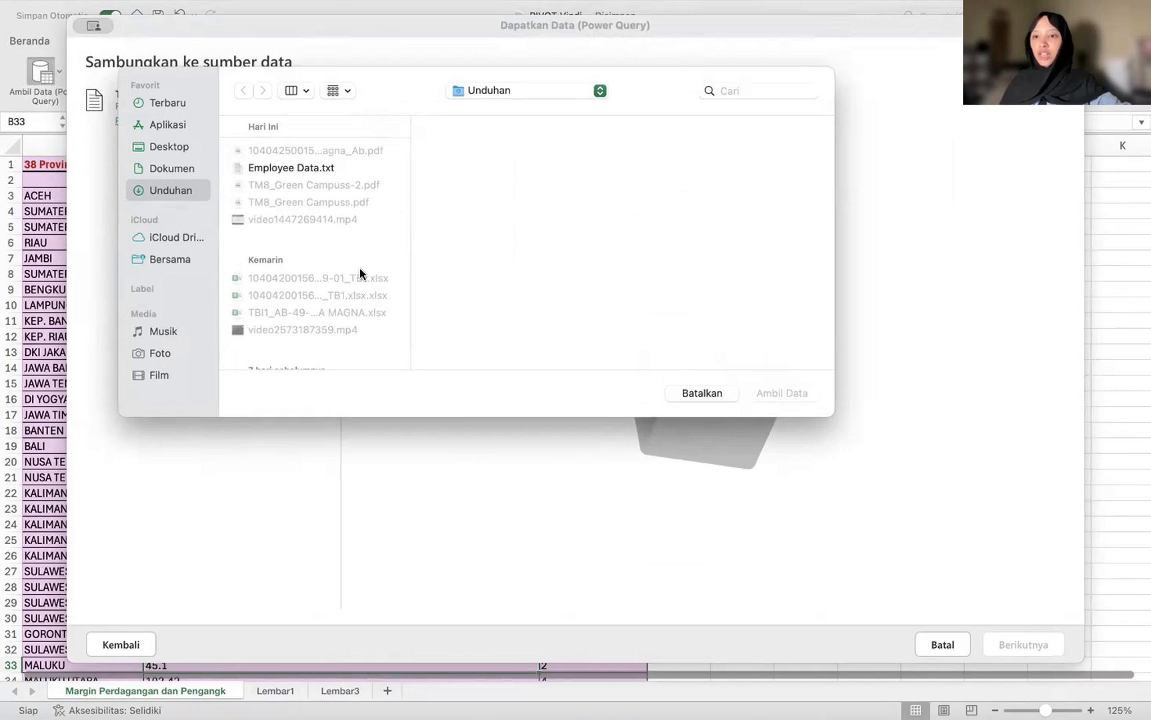
scroll(359, 268, "down", 5)
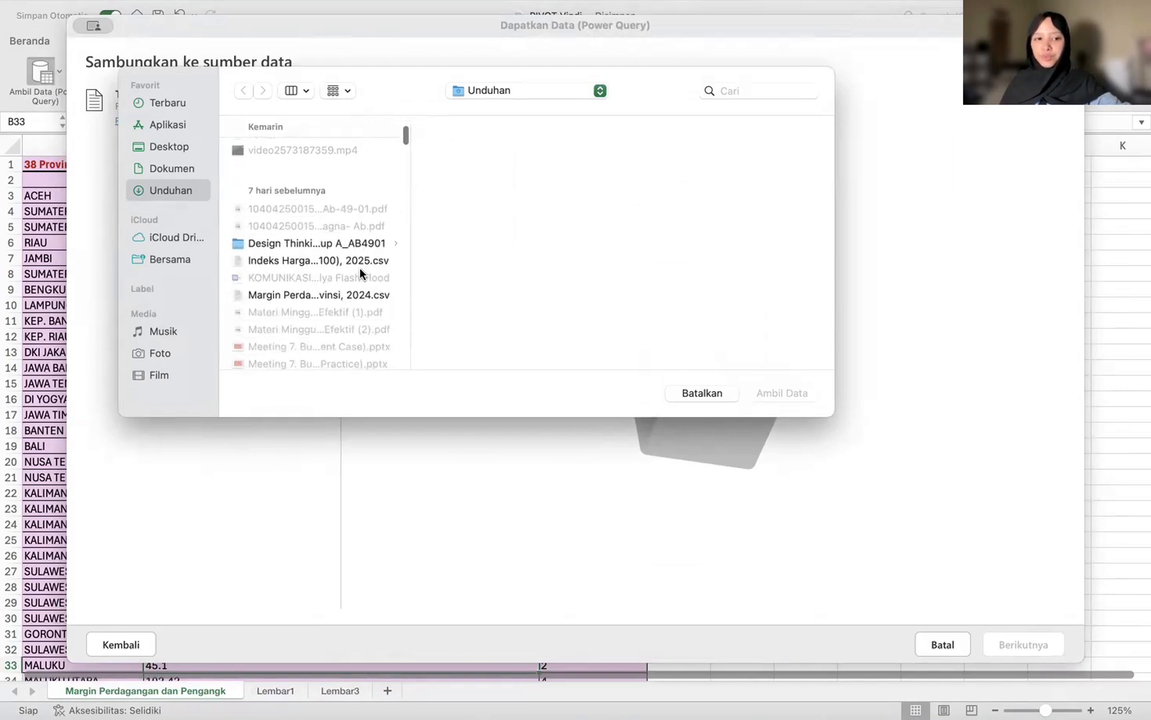
left_click(372, 295)
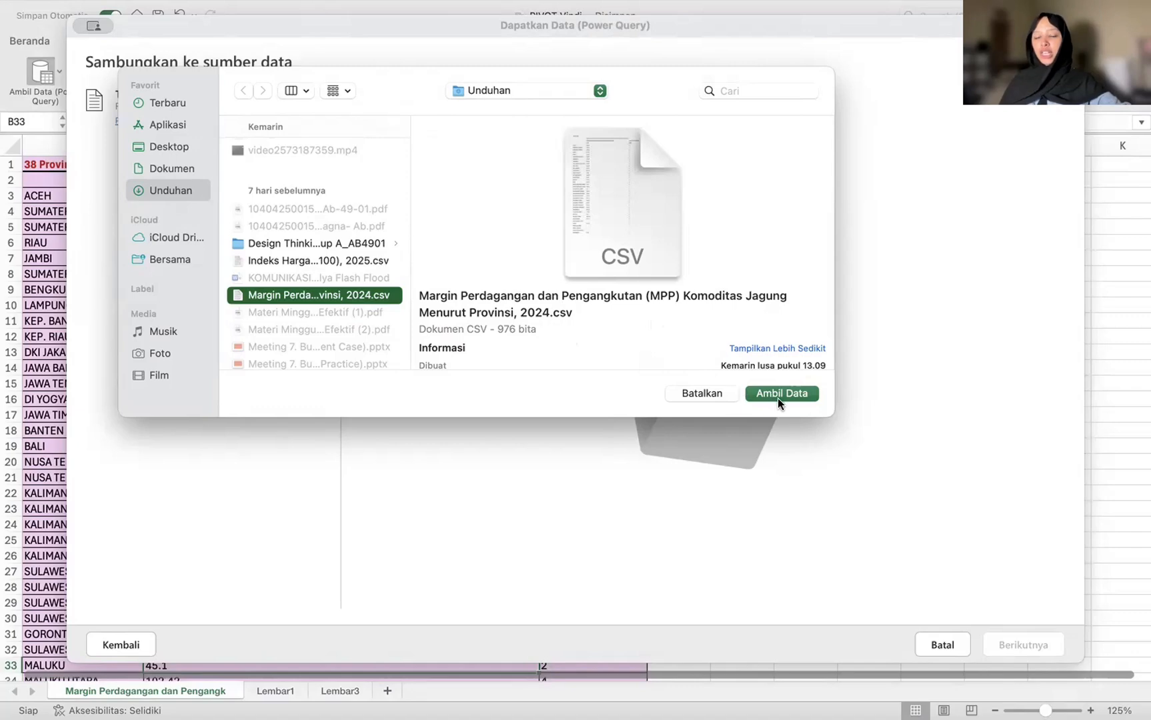
left_click(708, 393)
left_click(942, 645)
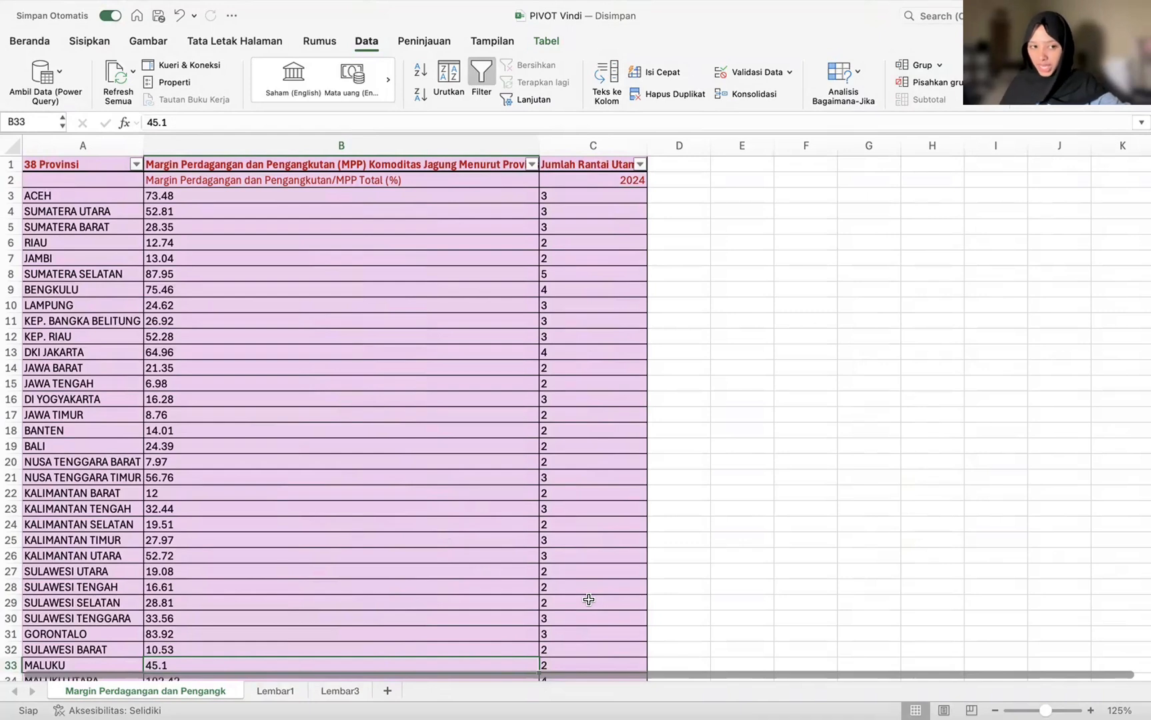
scroll(599, 597, "down", 1)
scroll(599, 597, "up", 1)
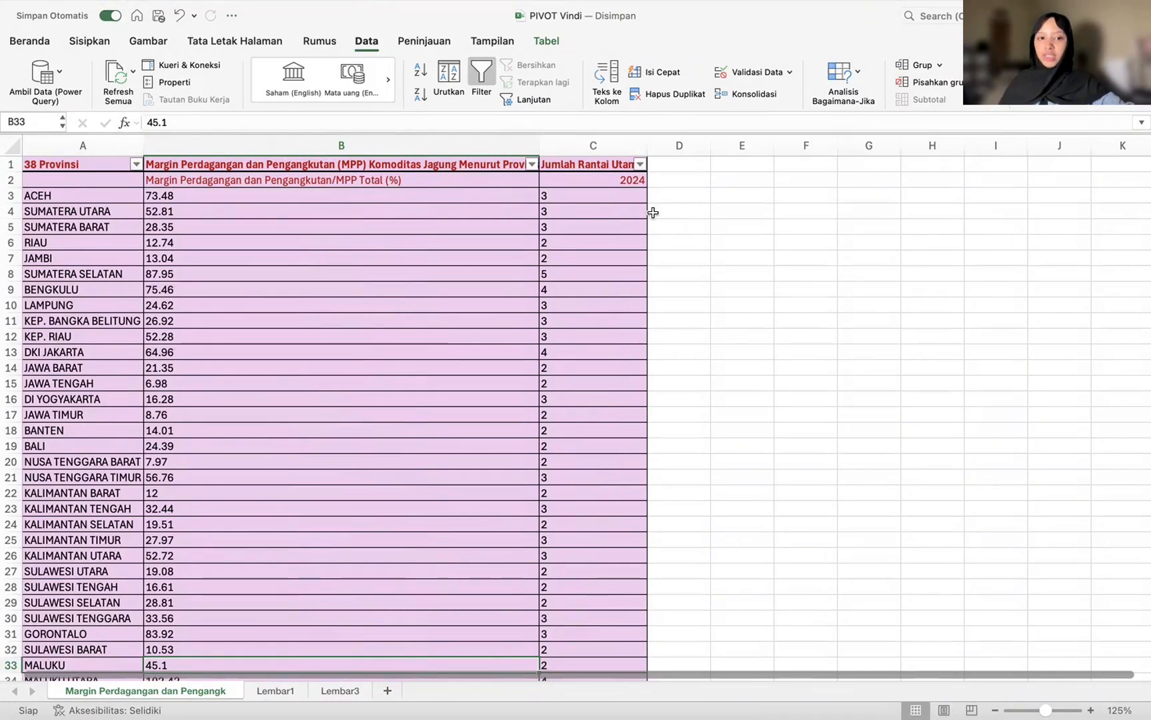
key("super+Tab")
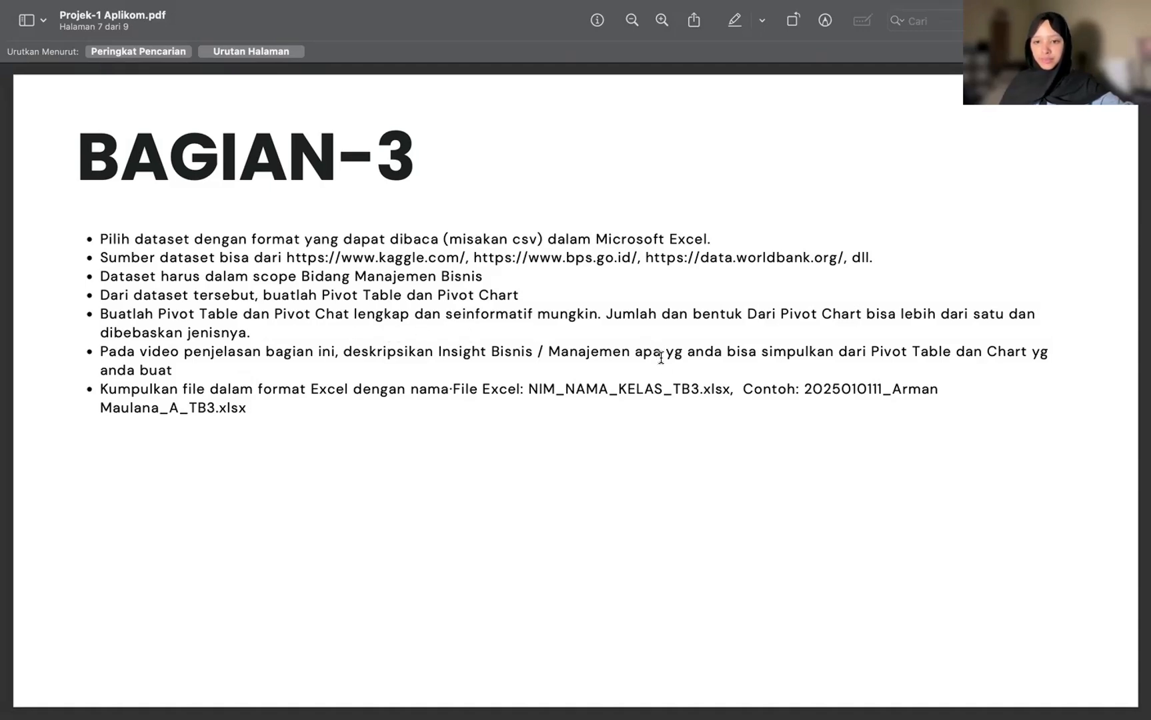
key("super+Tab")
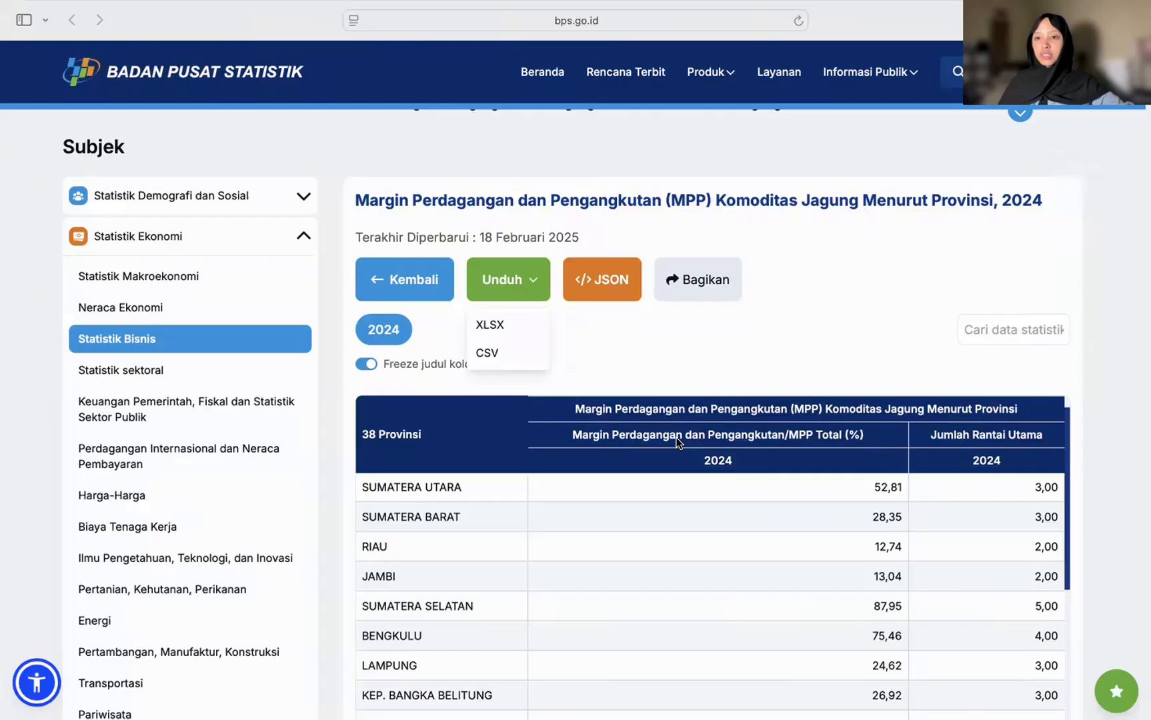
key("super+Tab")
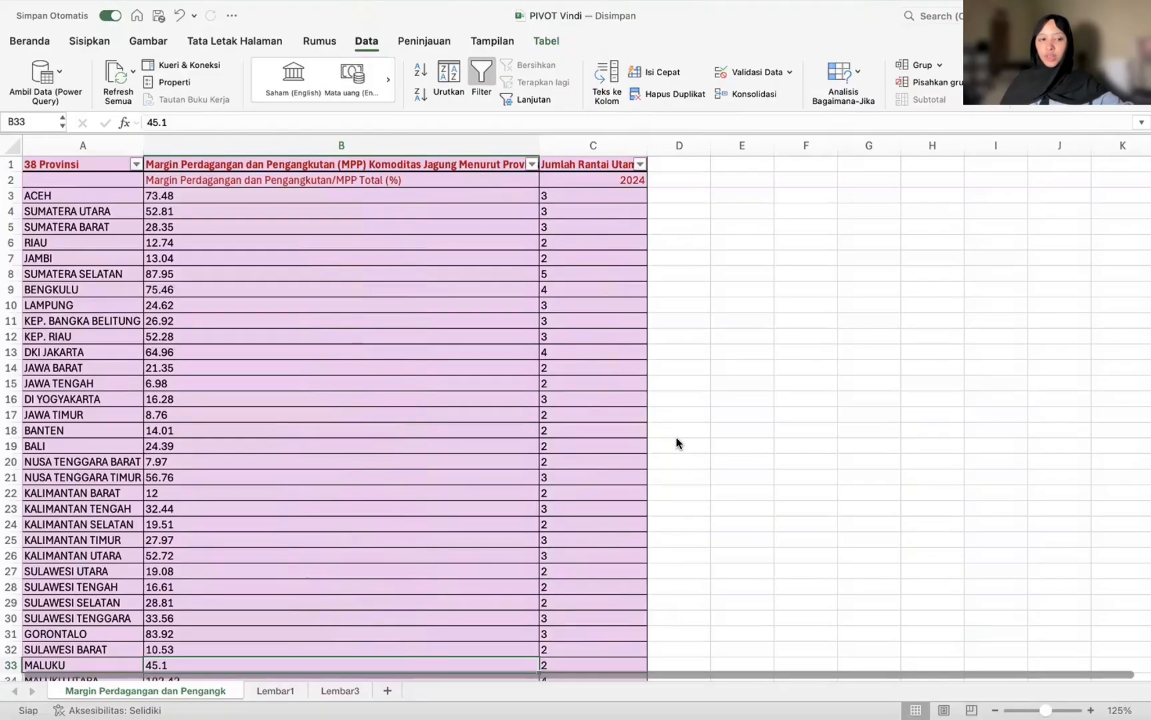
Look over the existing pivot table and chart on the Lembar3 sheet and hide the PivotChart field list.
left_click(328, 691)
scroll(498, 604, "right", 3)
scroll(498, 605, "down", 1)
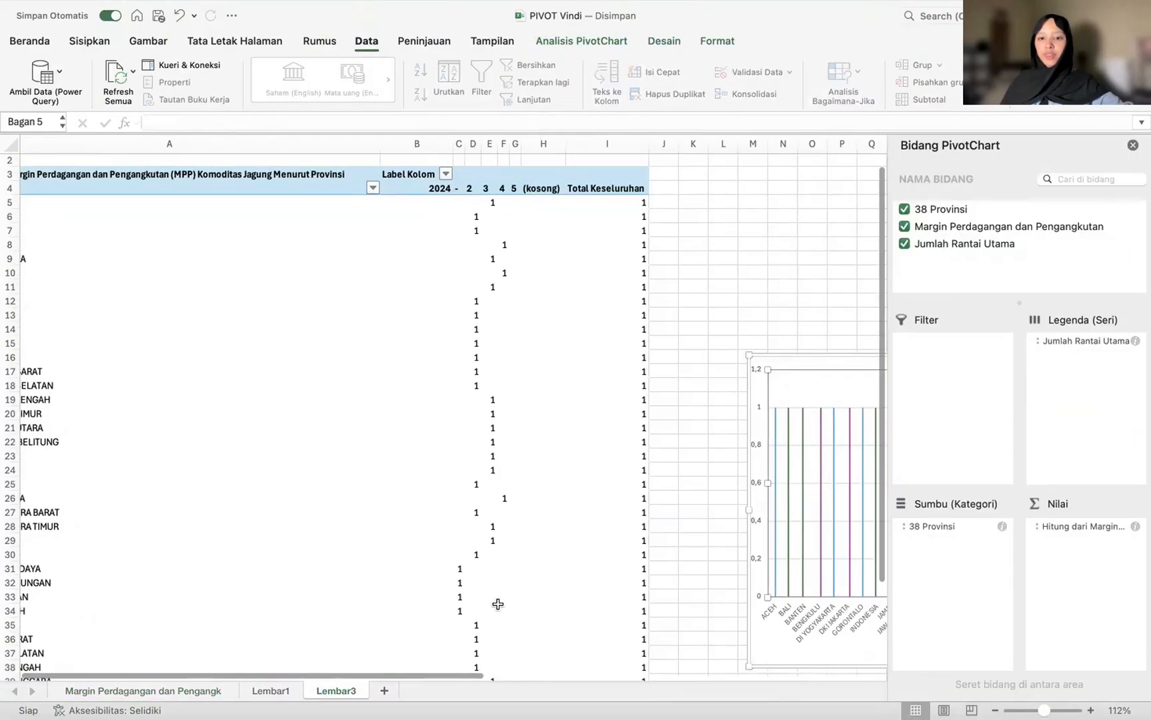
scroll(540, 605, "left", 5)
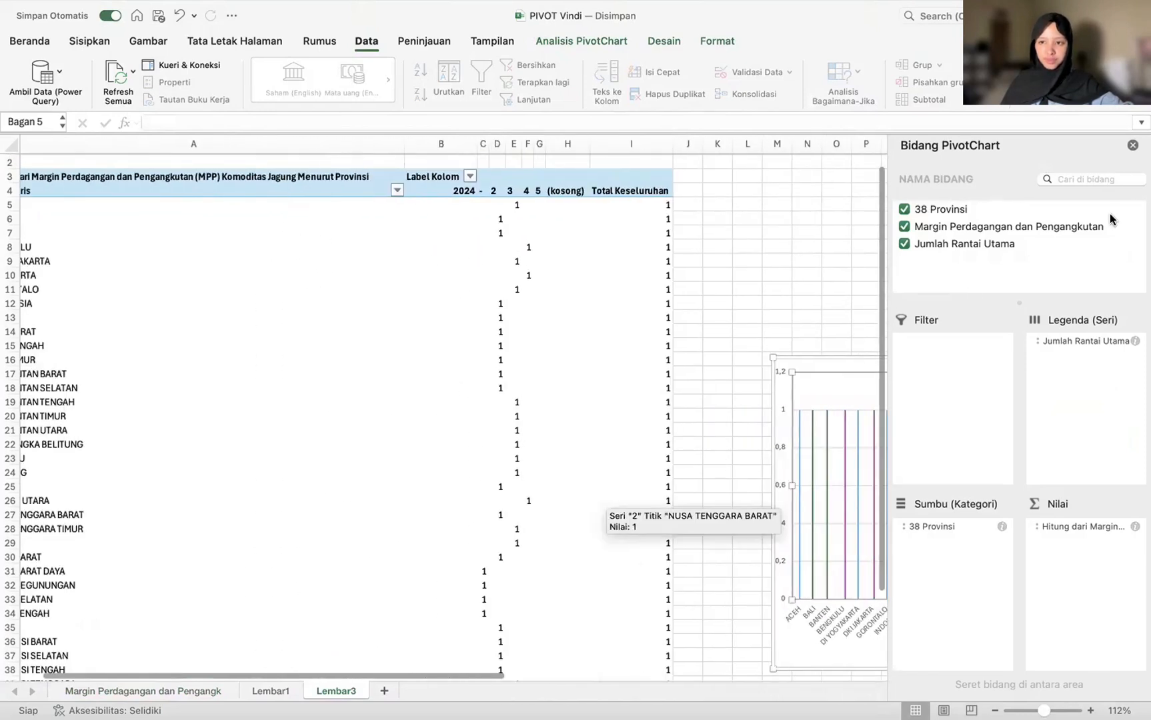
left_click(1133, 145)
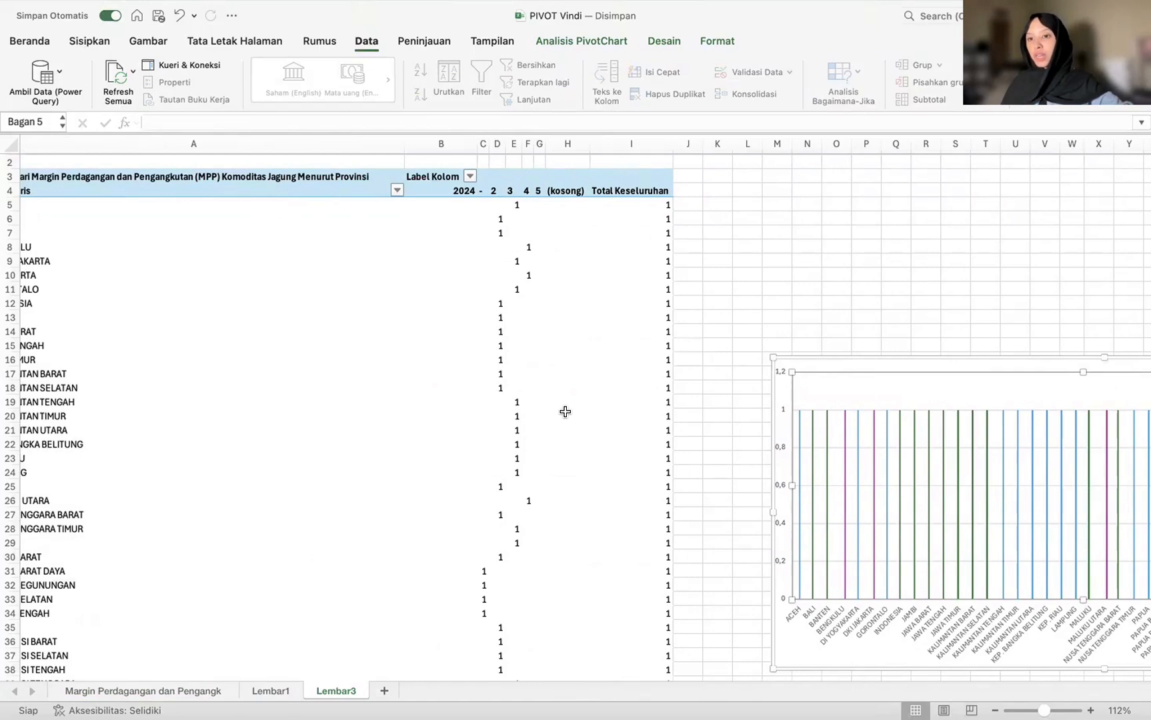
Create a PivotTable on a new worksheet from columns A to C of the corn trade margin data sheet.
left_click(188, 691)
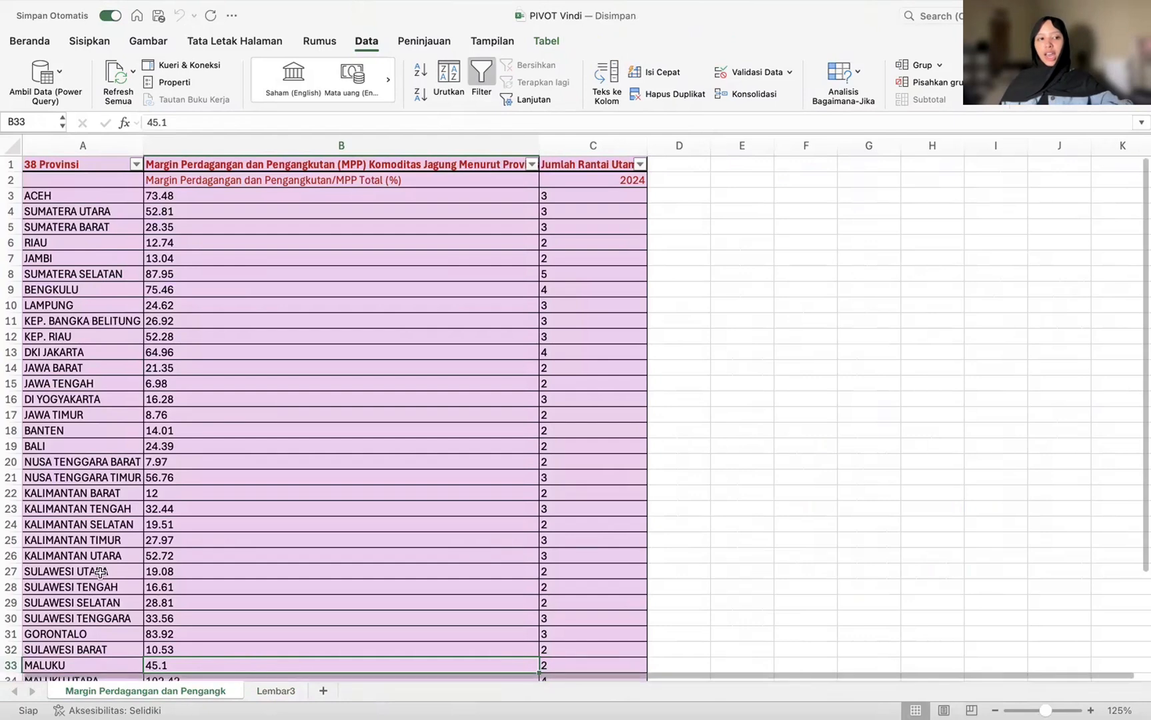
left_click_drag(50, 143, 584, 142)
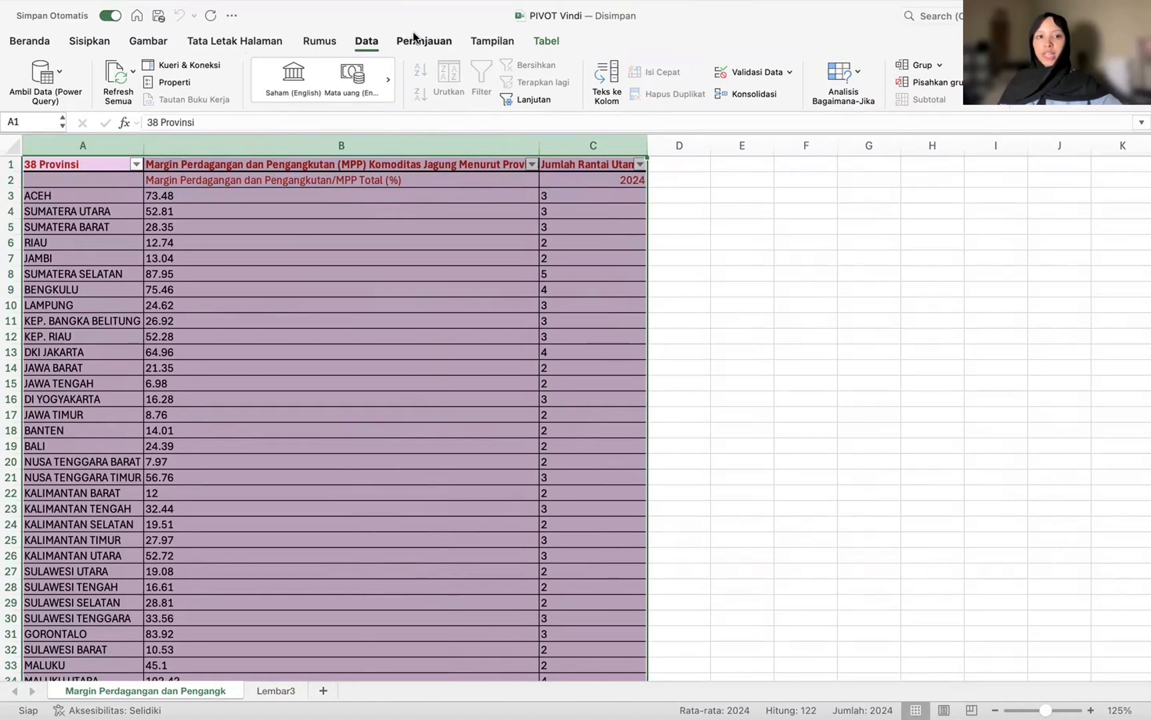
left_click(157, 42)
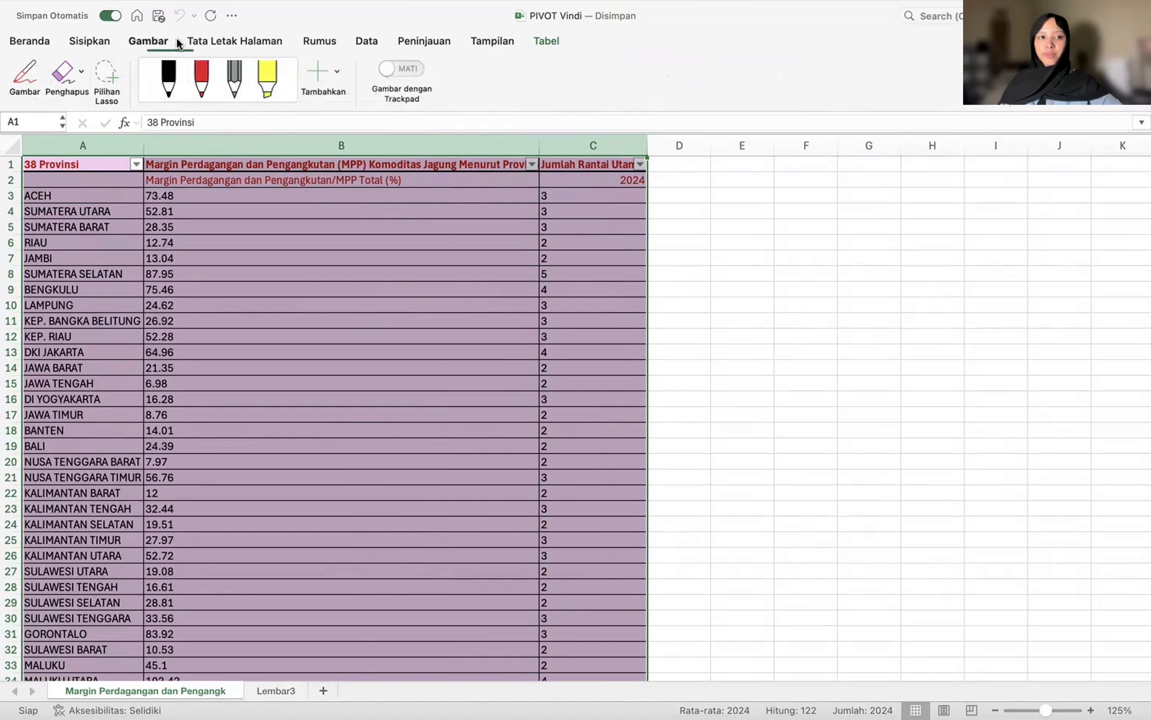
left_click(106, 42)
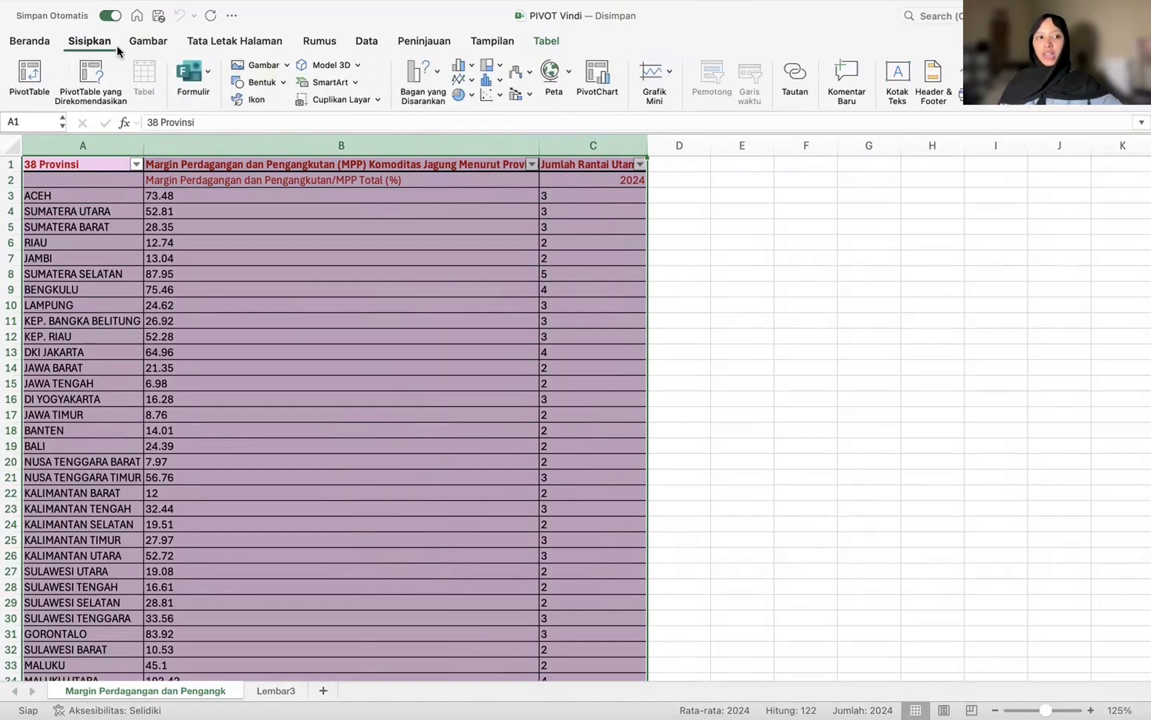
left_click(32, 75)
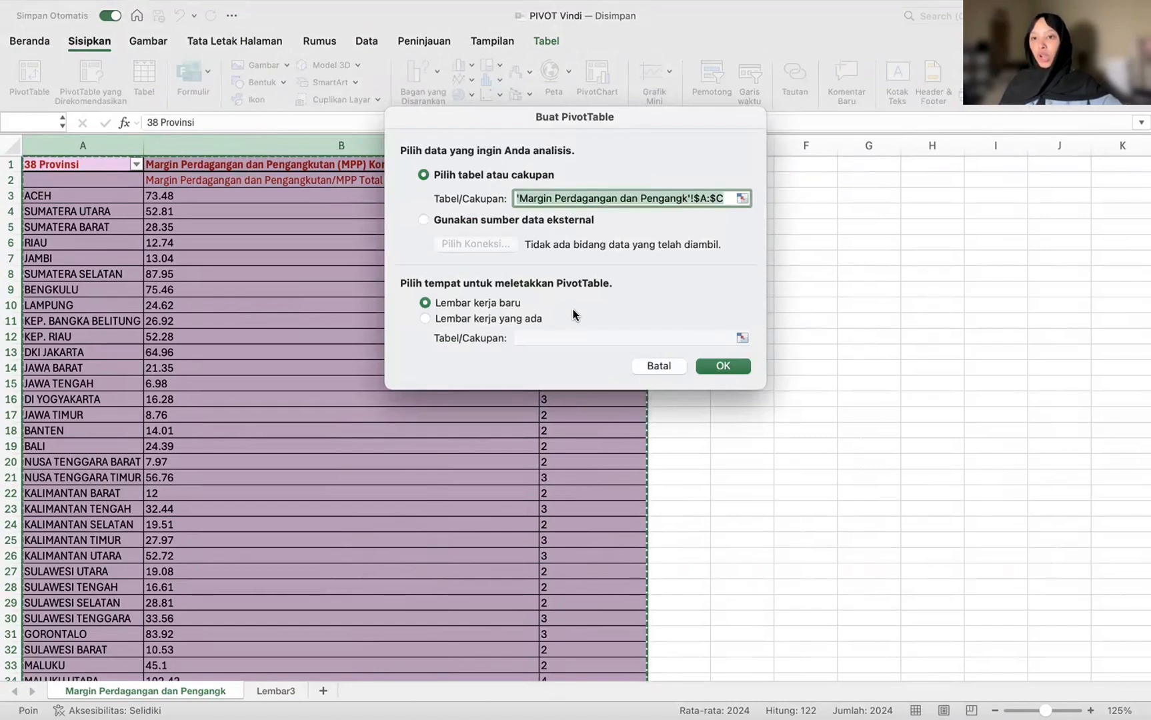
left_click(711, 364)
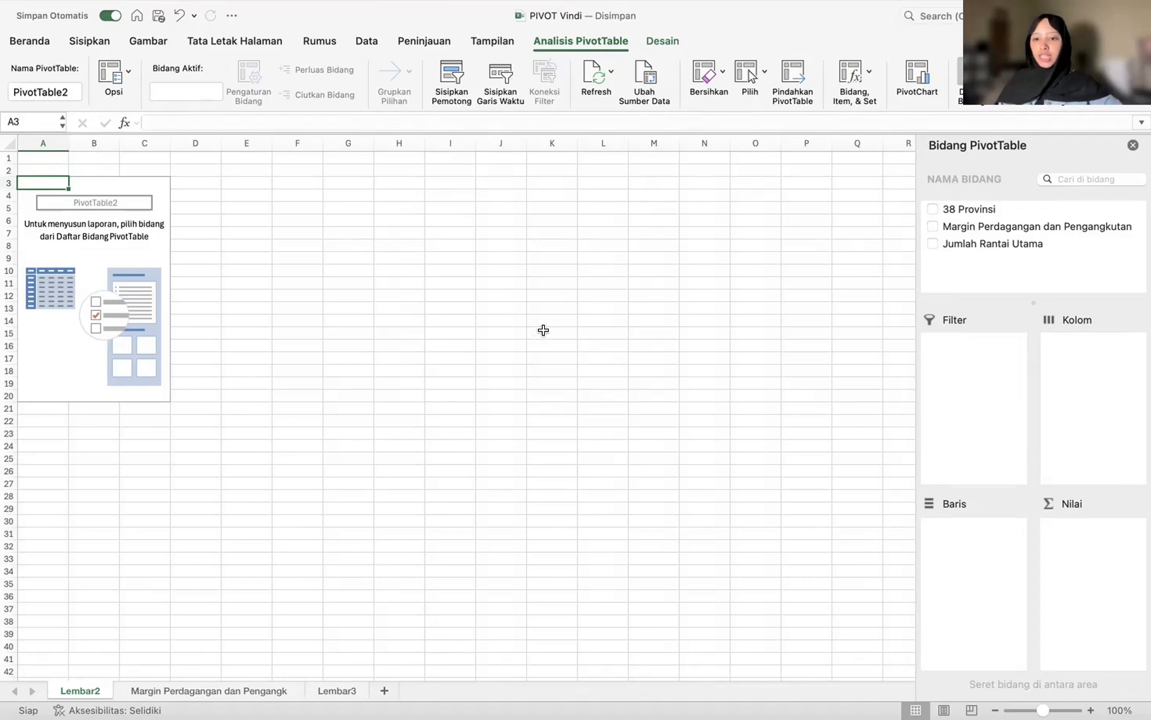
Place 38 Provinsi in the rows, Jumlah Rantai Utama in the columns and Margin Perdagangan dan Pengangkutan in the values, then hide the field list.
left_click_drag(979, 211, 961, 538)
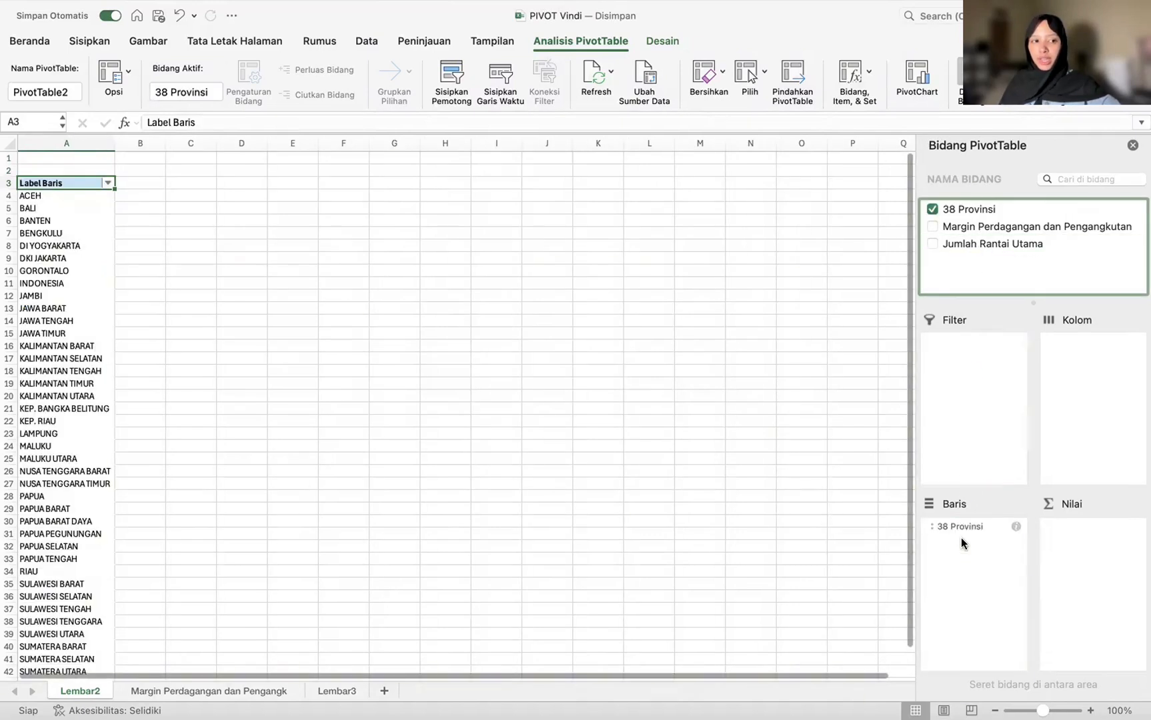
left_click_drag(967, 245, 1101, 350)
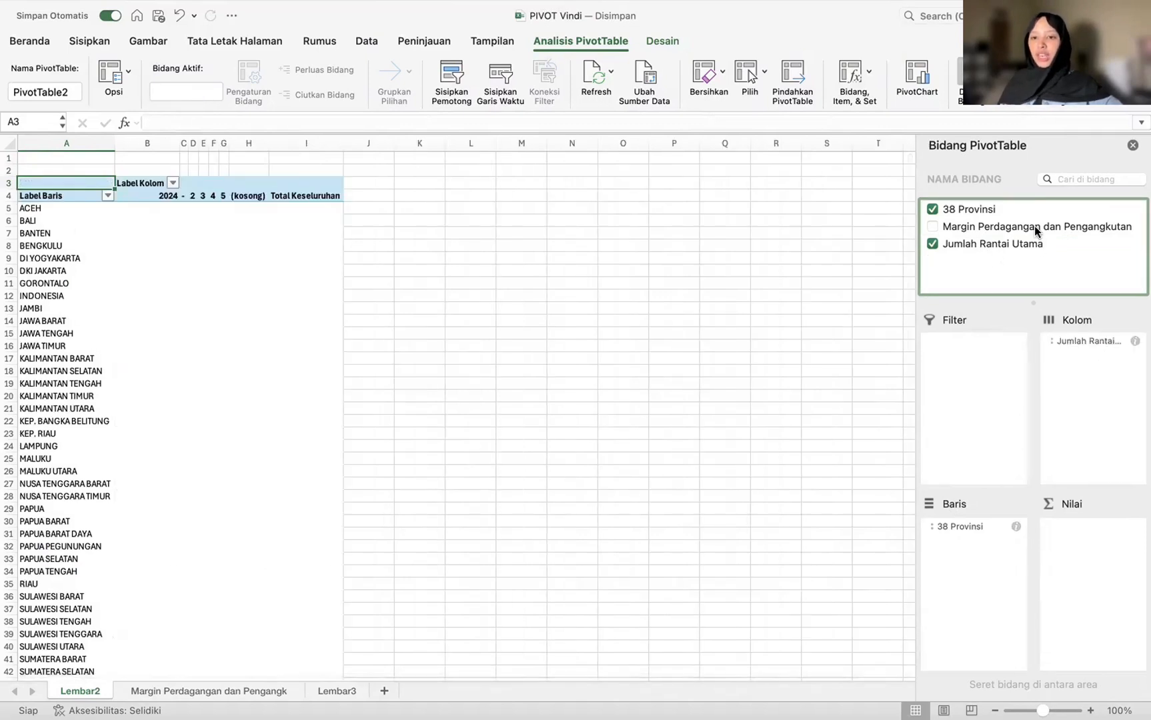
left_click_drag(1035, 230, 1077, 553)
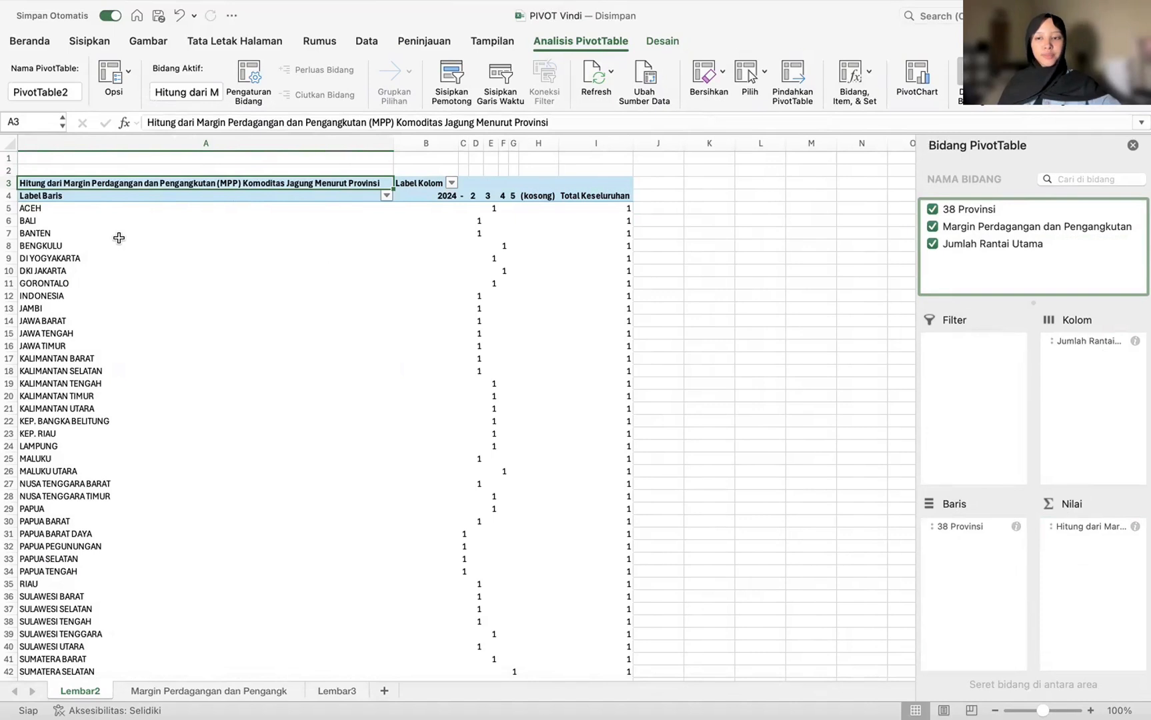
scroll(120, 240, "right", 1)
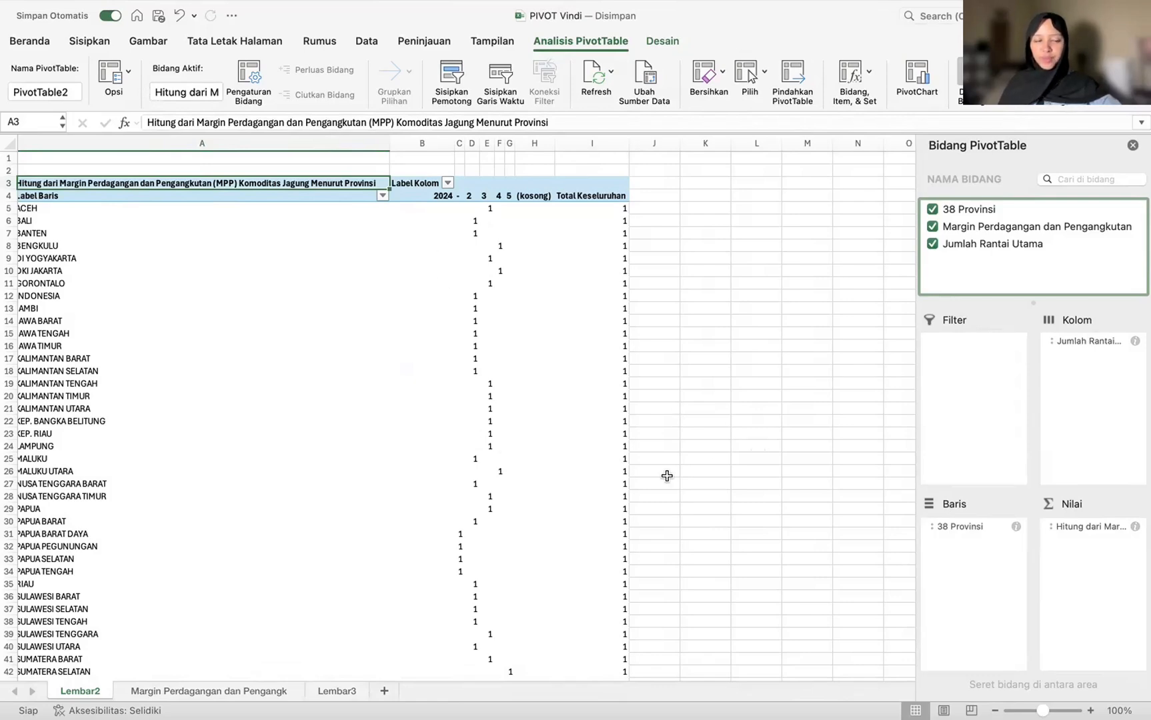
scroll(667, 476, "left", 2)
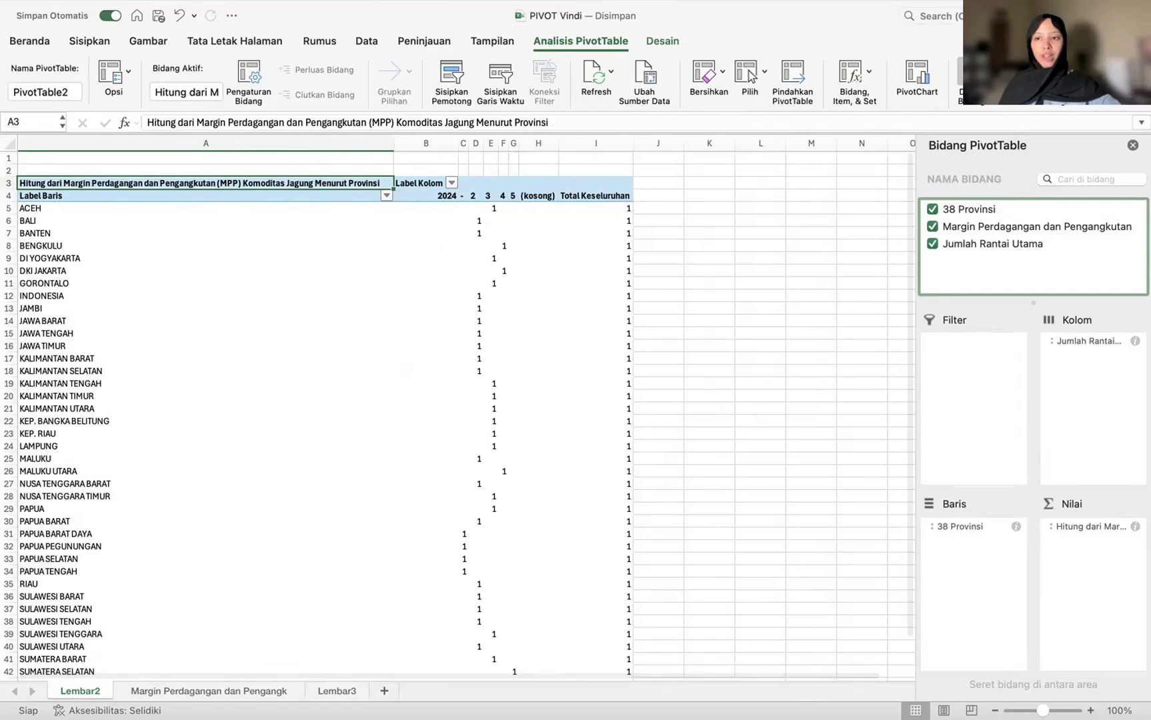
left_click(972, 79)
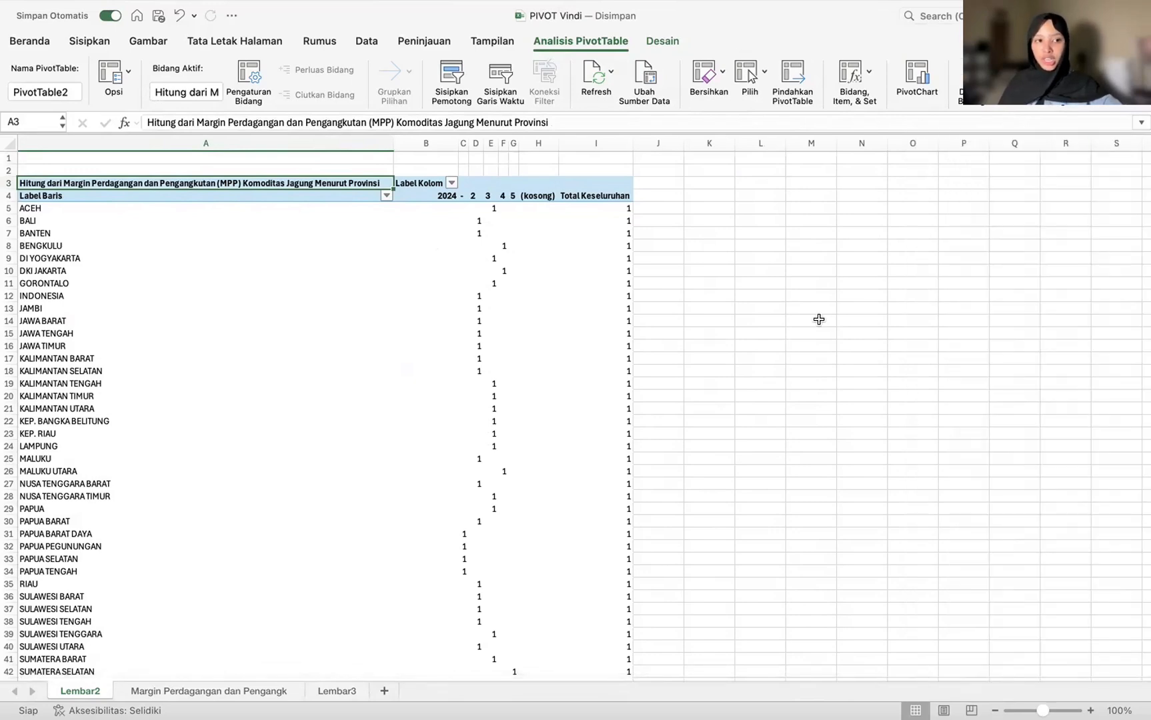
Check the BAGIAN-3 assignment instructions in Projek-1 Aplikom.pdf and return to the workbook.
key("ctrl+Left")
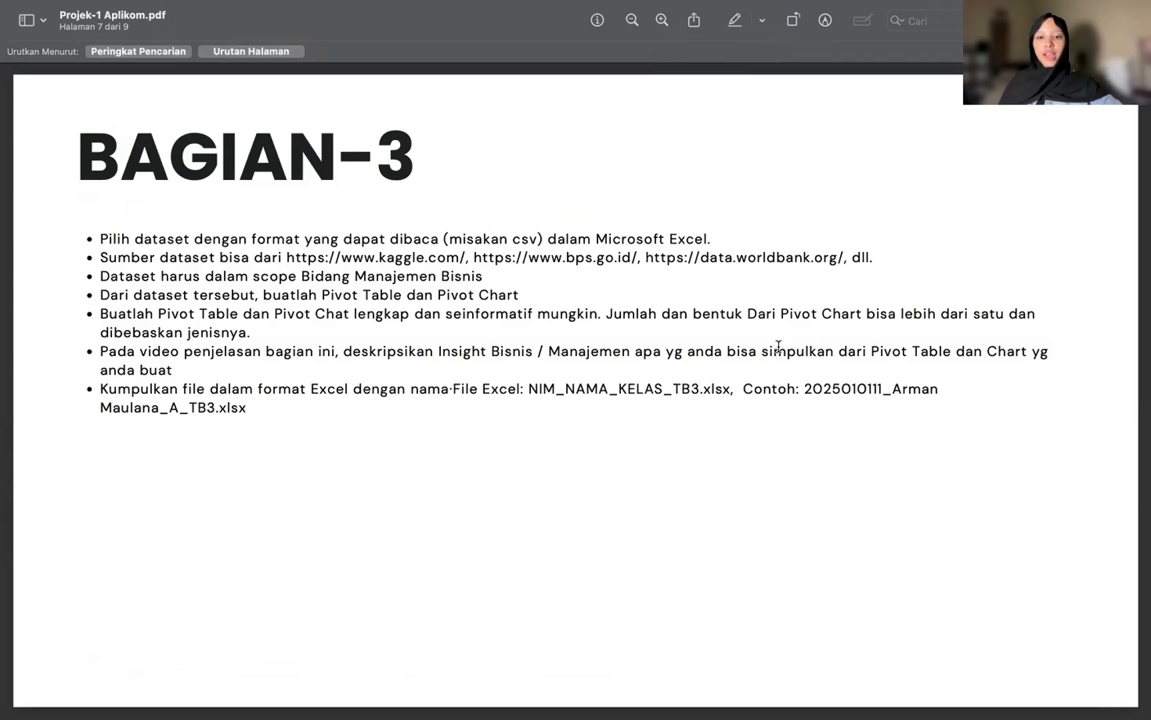
key("super+Tab")
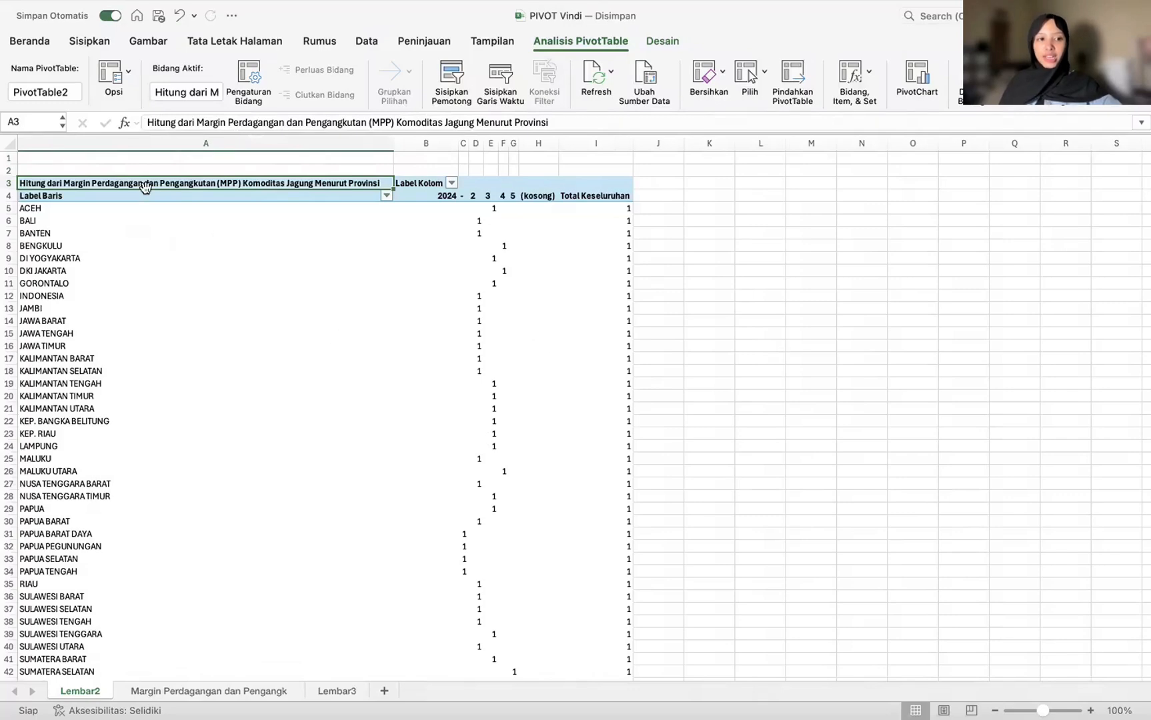
Select the whole pivot table on Lembar2 and insert a column PivotChart from it.
left_click(19, 182)
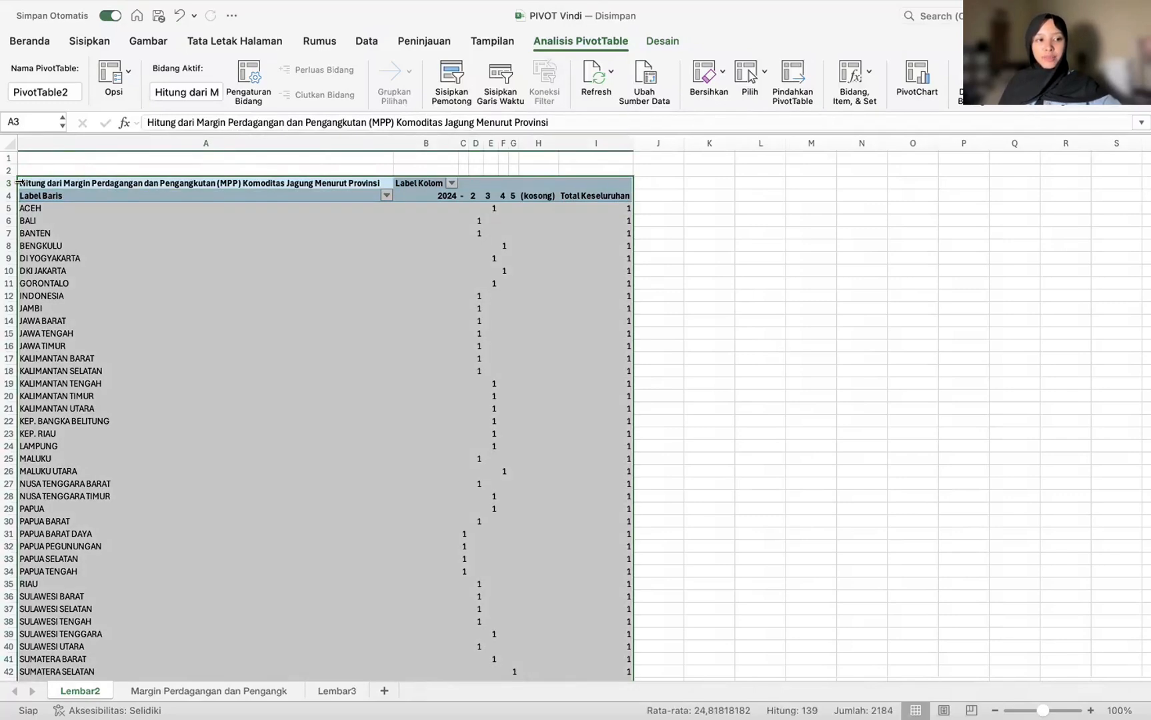
scroll(401, 322, "down", 3)
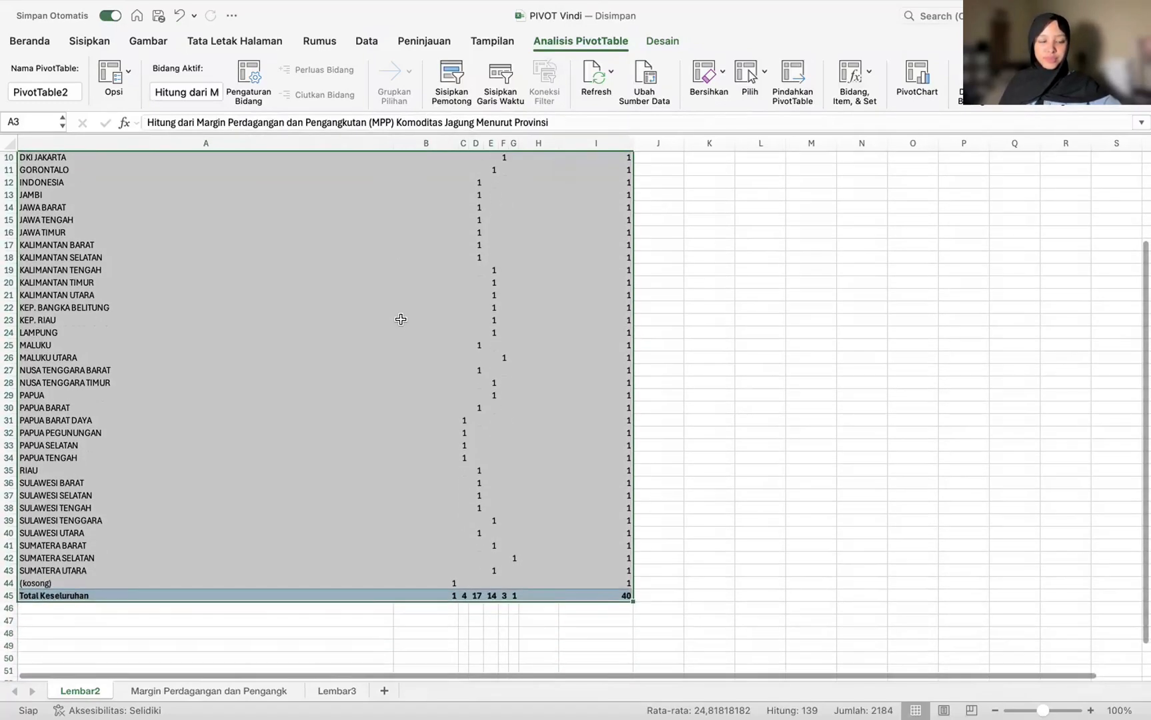
scroll(400, 322, "up", 3)
scroll(401, 320, "right", 1)
scroll(401, 319, "left", 1)
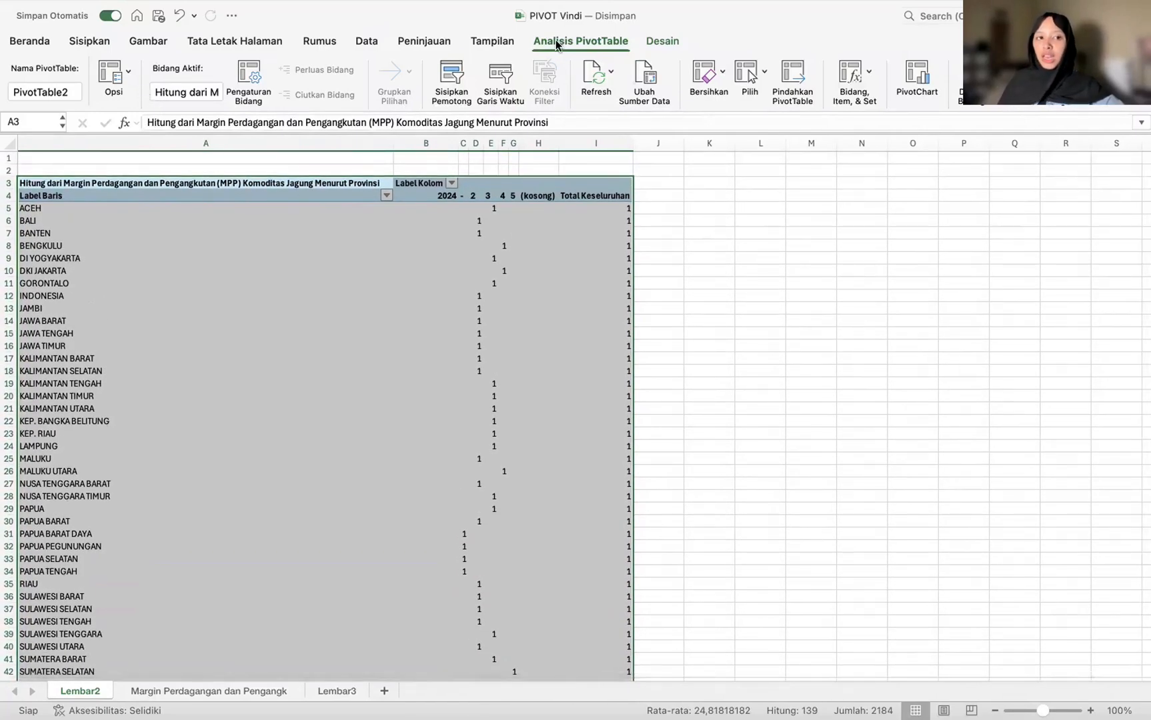
left_click(89, 41)
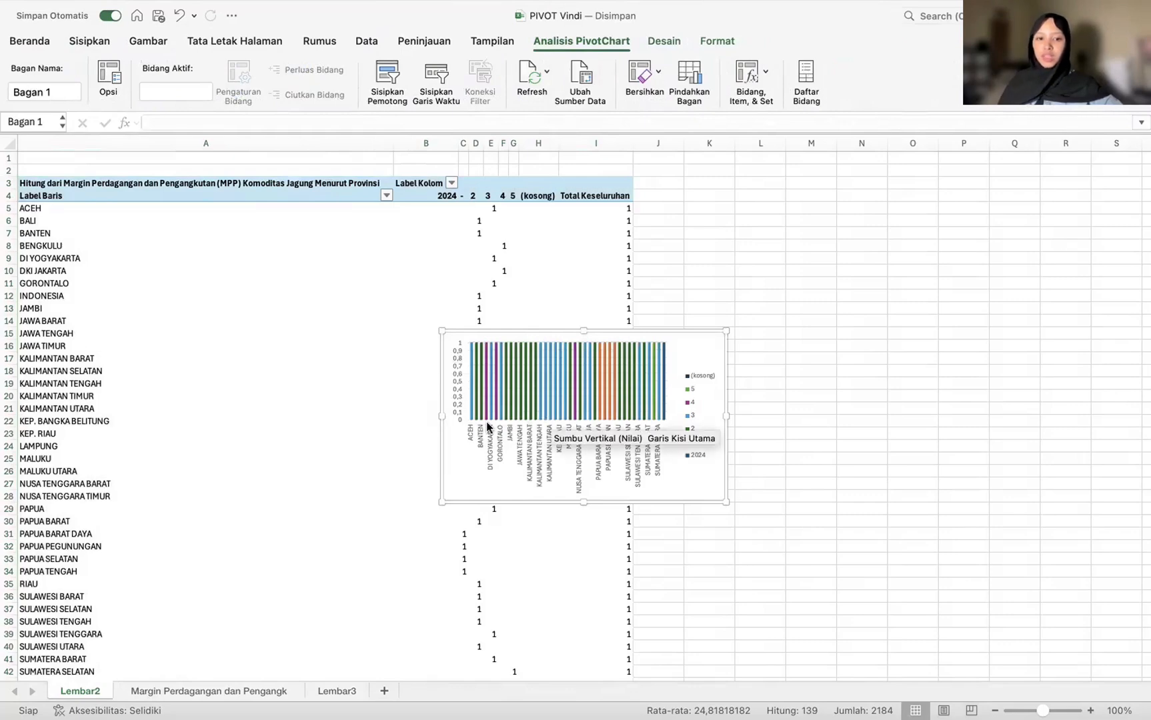
Review the placement of the existing PivotChart on the Lembar3 sheet for comparison and return to Lembar2.
left_click(338, 696)
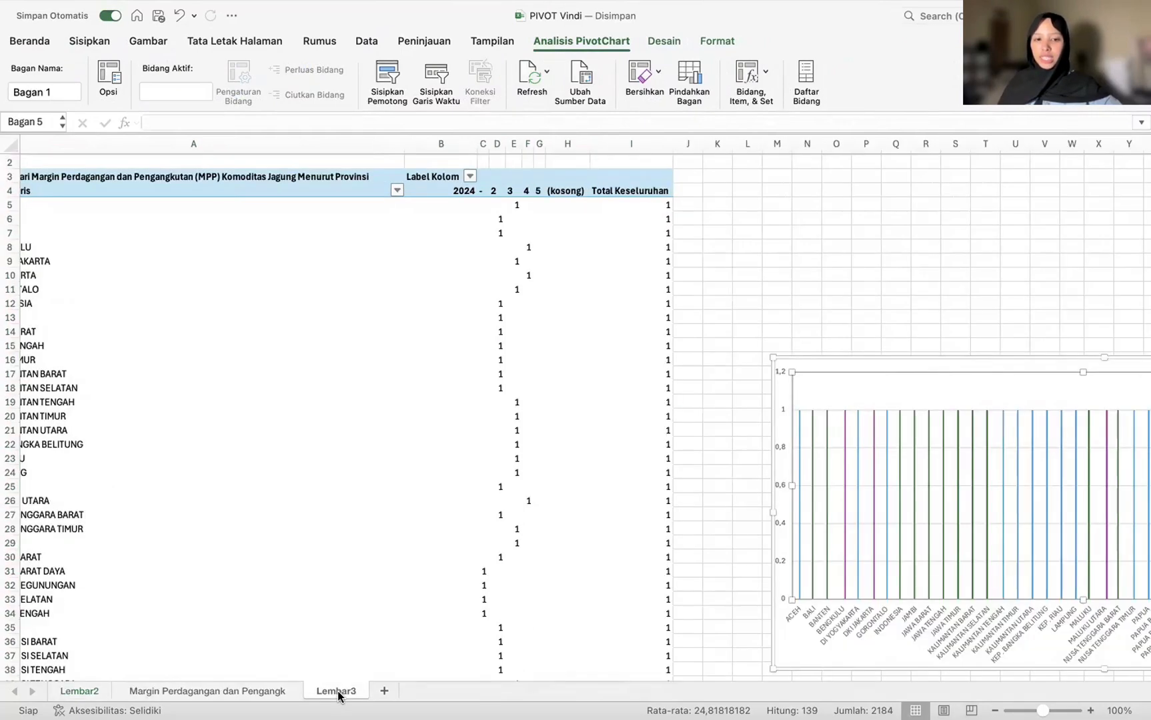
scroll(910, 322, "right", 3)
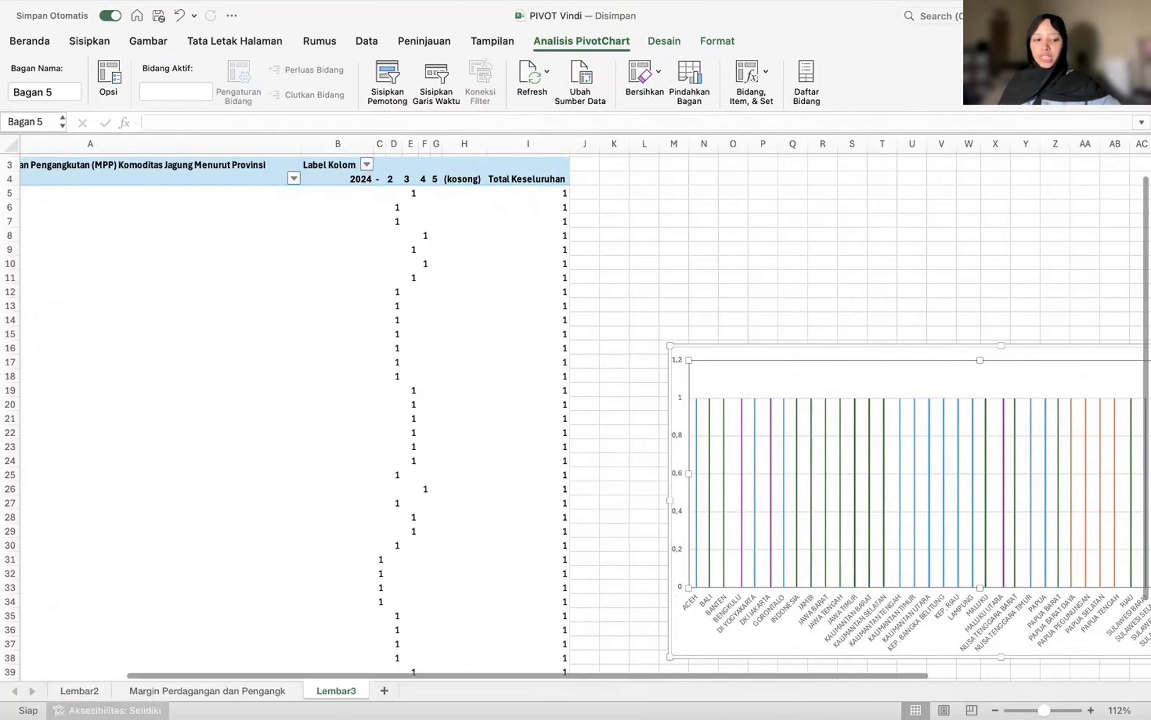
left_click(90, 691)
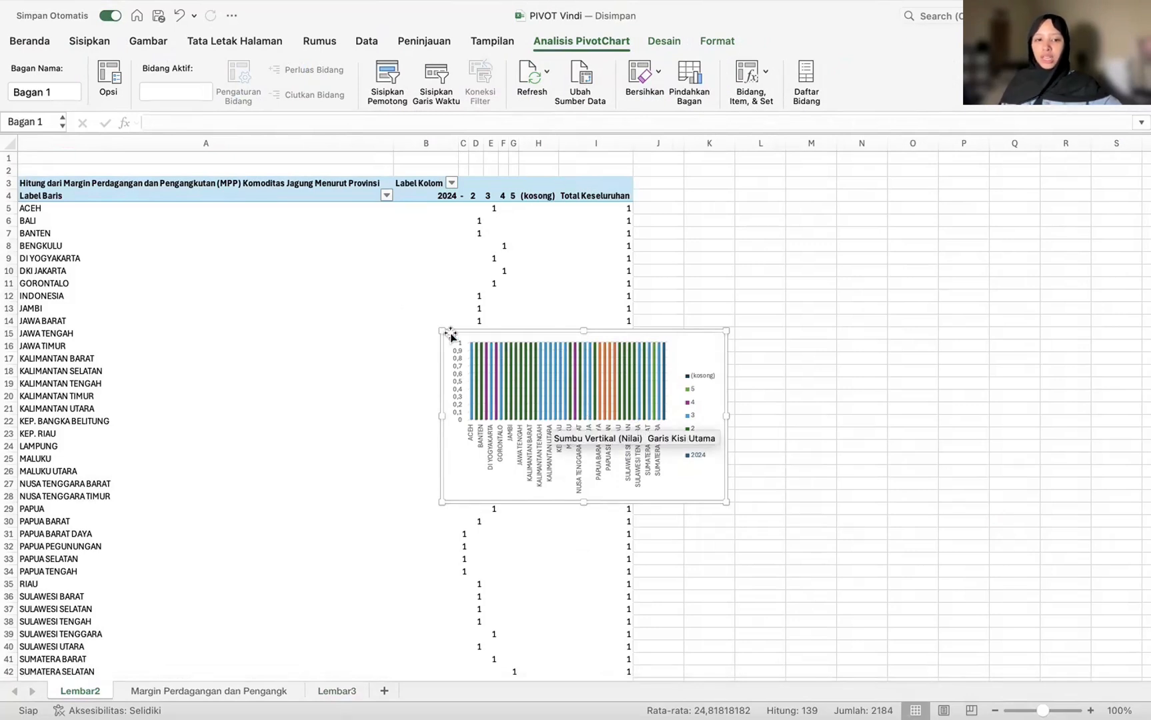
Move the new PivotChart clear of the pivot table, with its upper corner at about cell K3, and check its bars and legend.
left_click_drag(452, 334, 703, 180)
scroll(727, 390, "up", 5)
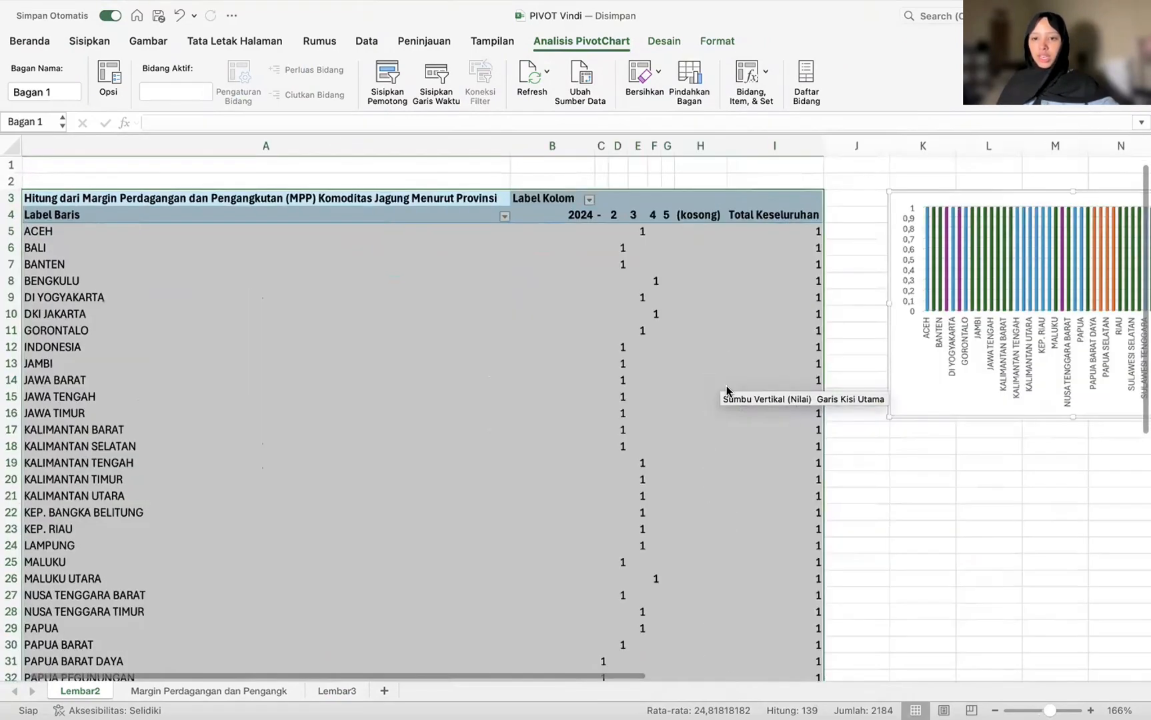
scroll(727, 390, "up", 4)
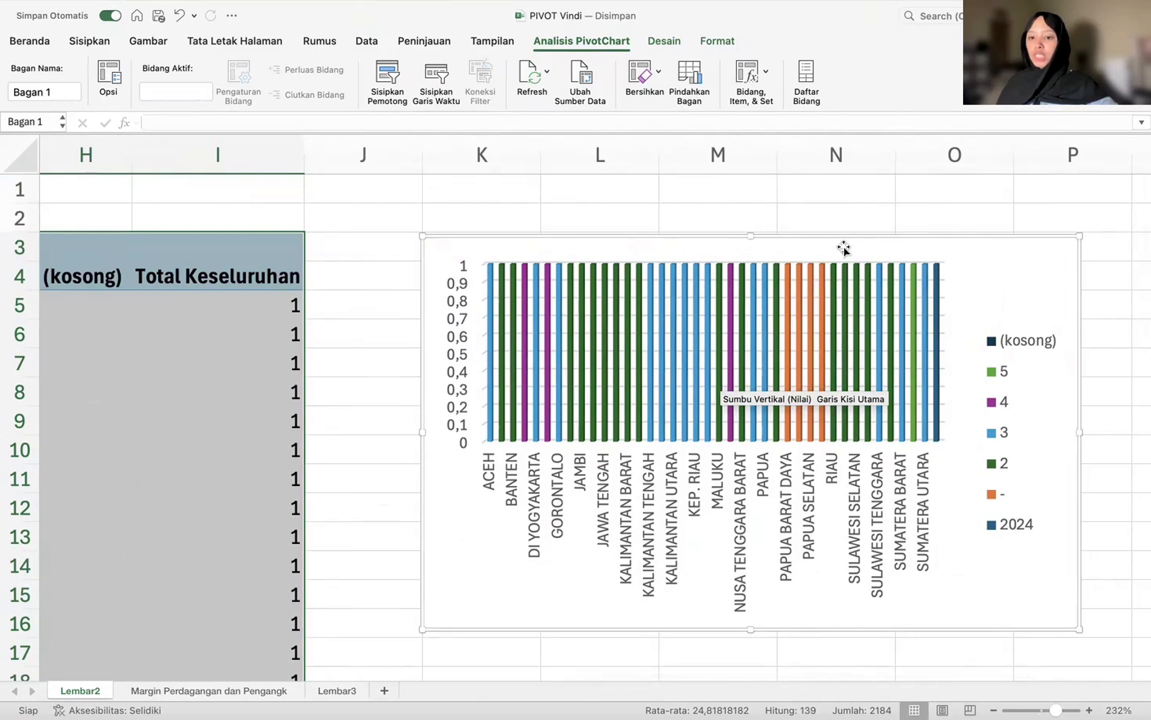
mouse_move(808, 270)
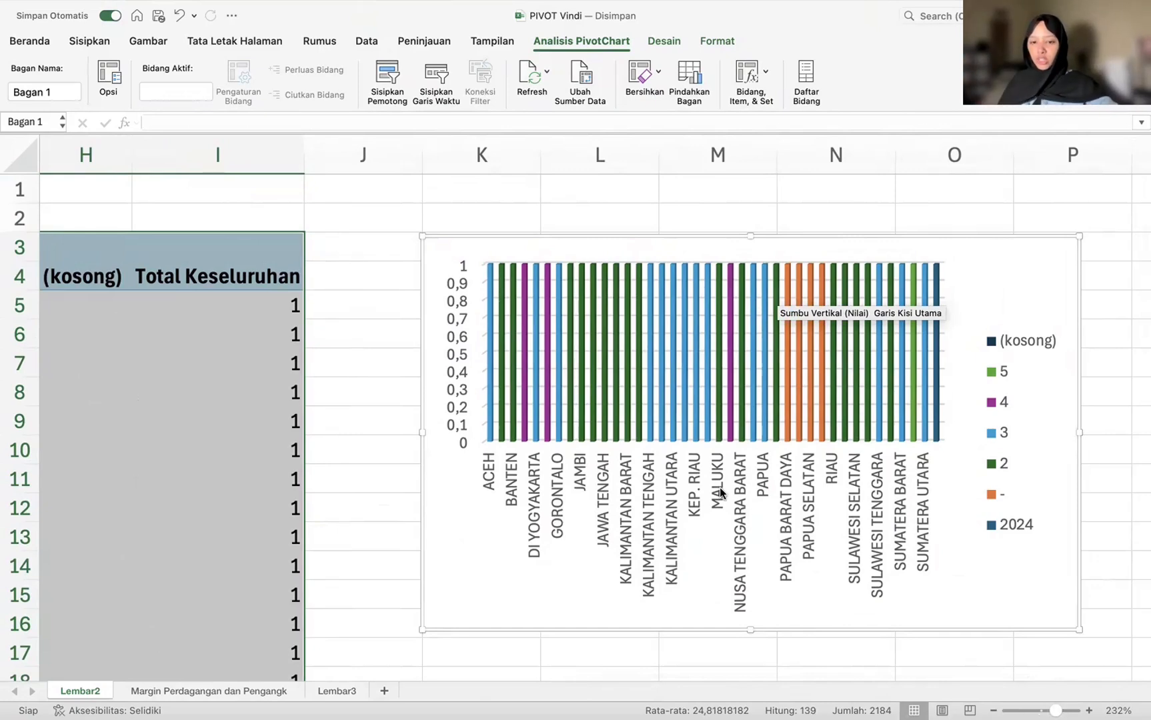
scroll(720, 493, "down", 3)
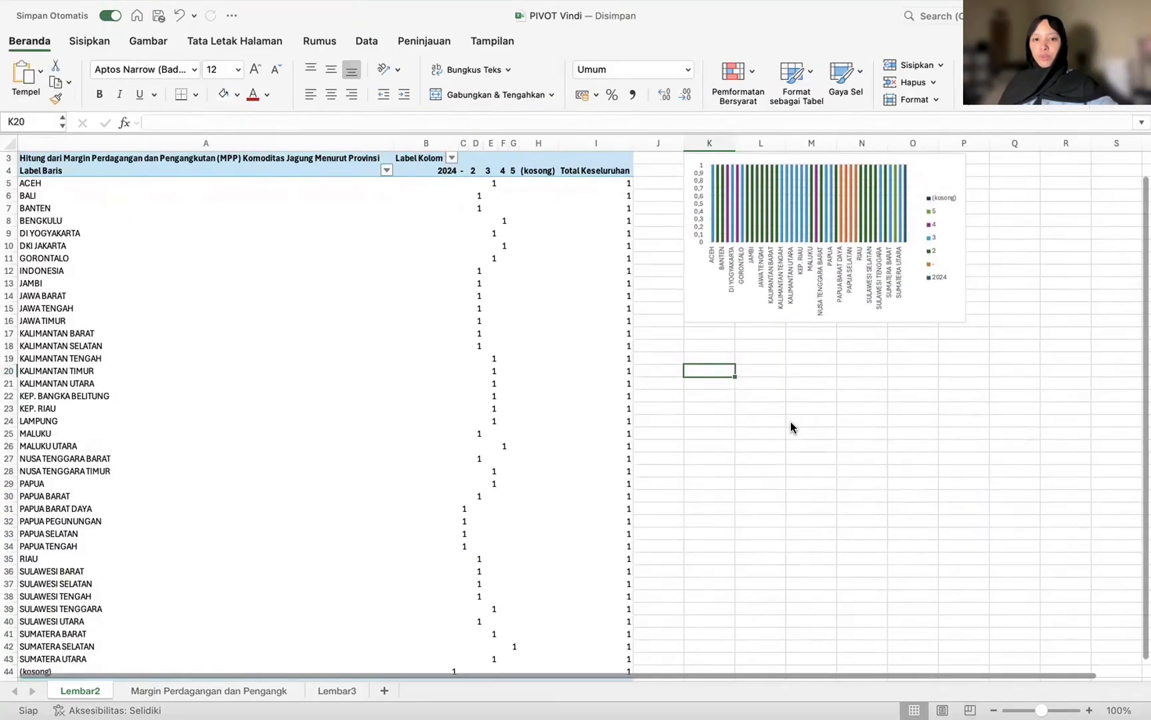
scroll(791, 428, "down", 1)
scroll(790, 428, "right", 1)
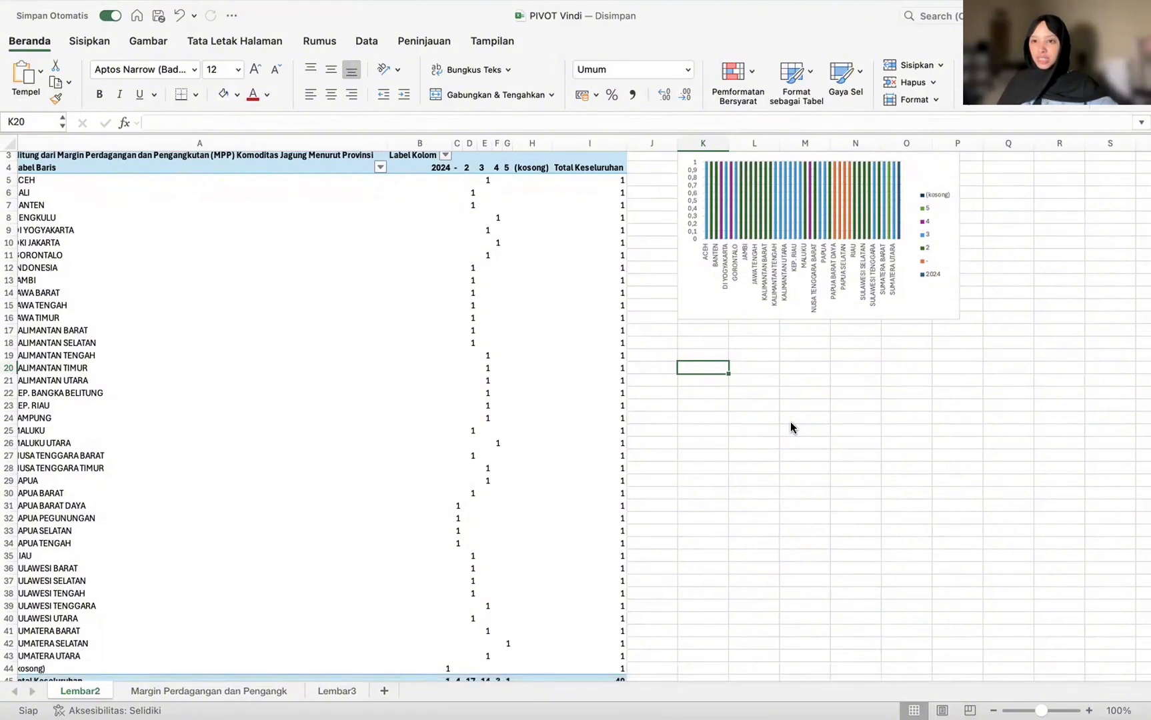
Go back over the BAGIAN-3 instructions in the PDF and the 2024 corn margin table on the BPS website.
key("ctrl+Right")
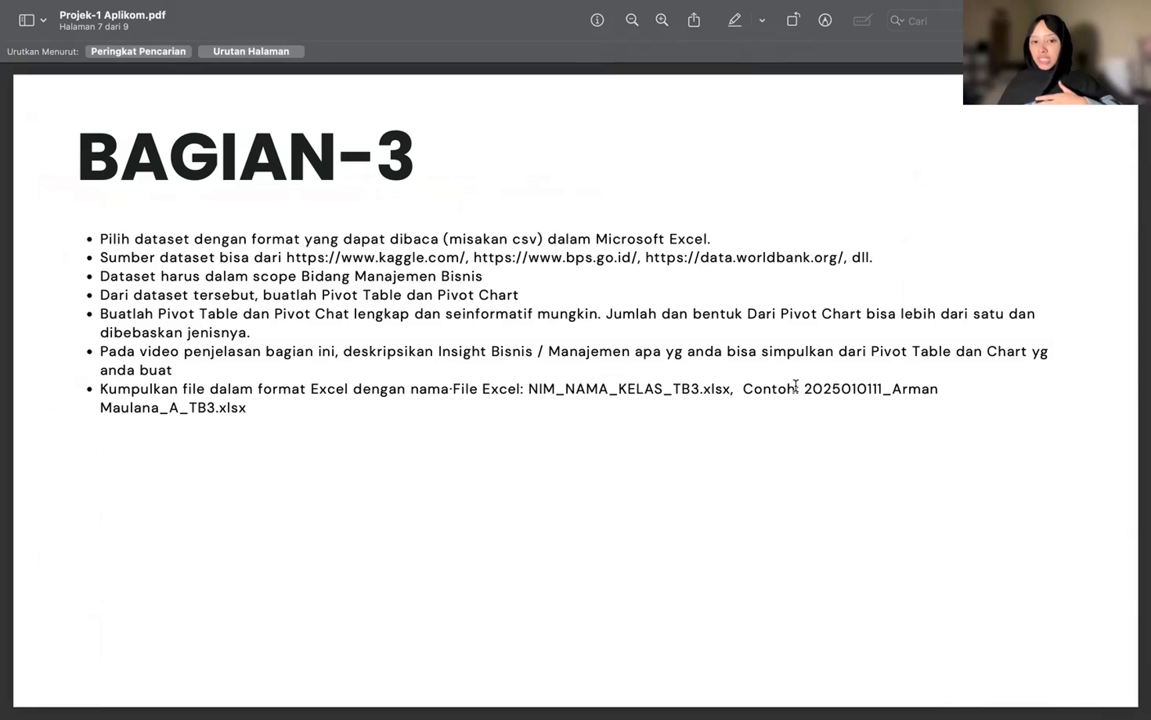
key("ctrl+Right")
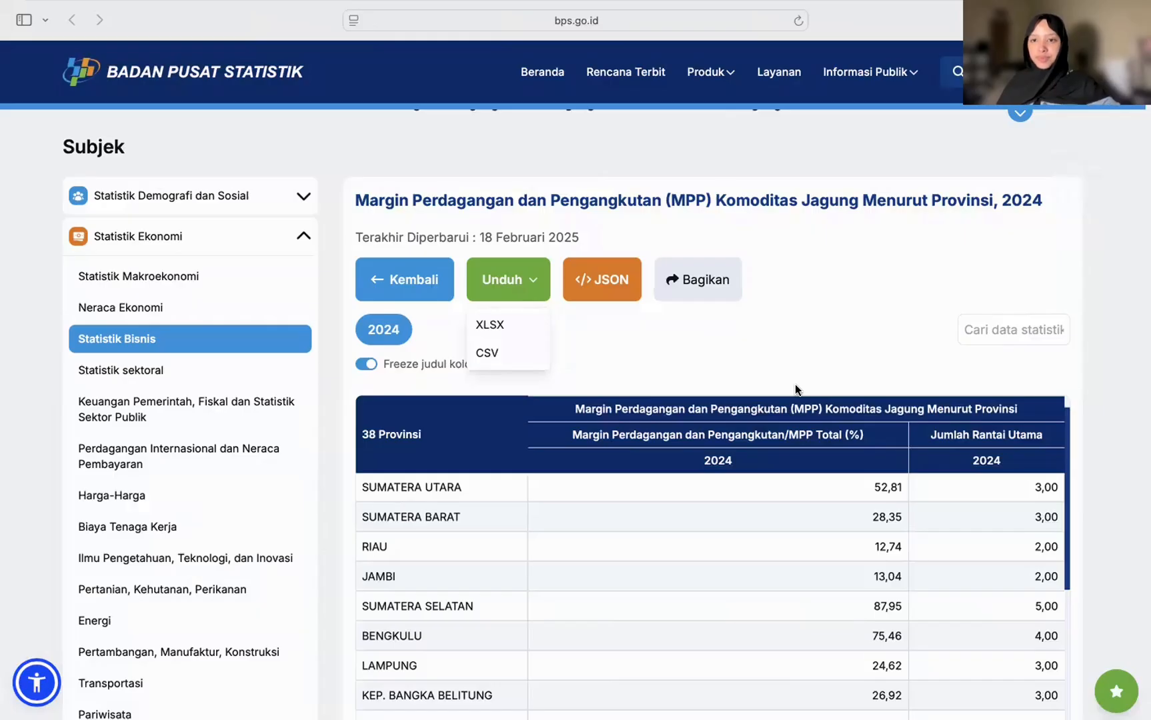
key("ctrl+Right")
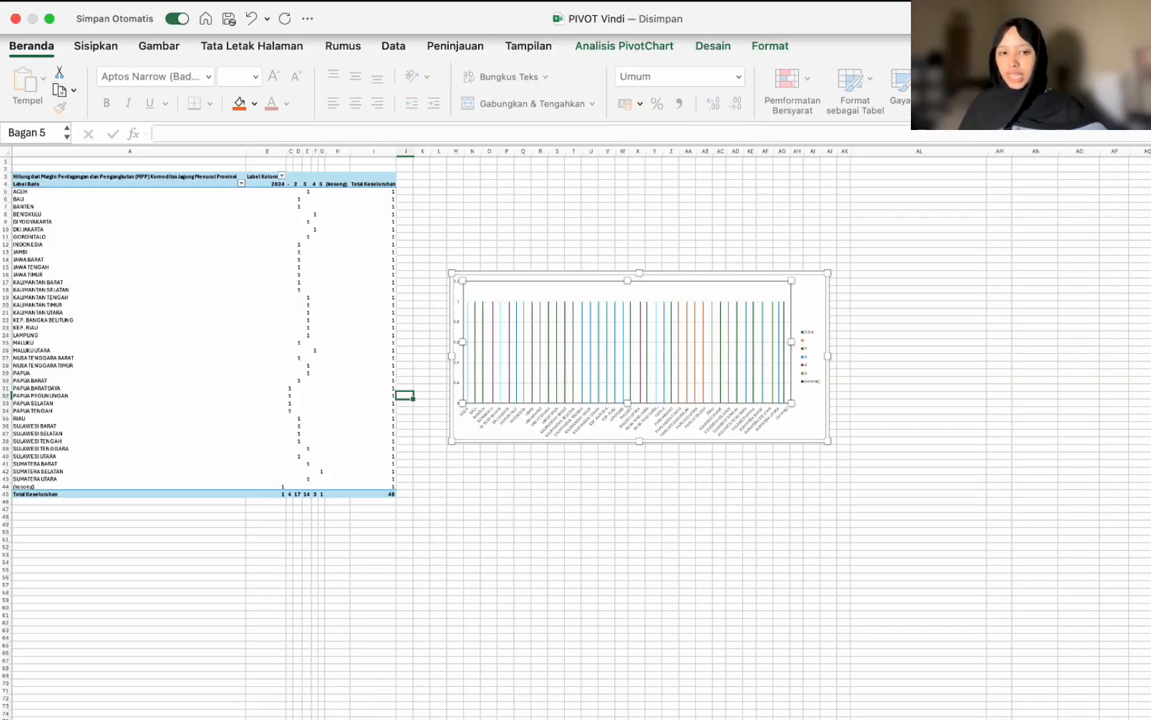
Examine the full-size pivot table and PivotChart for how the provinces are distributed across the Jumlah Rantai Utama values.
scroll(397, 515, "up", 5)
scroll(399, 515, "up", 5)
scroll(399, 514, "down", 4)
scroll(399, 514, "up", 3)
scroll(400, 519, "up", 4)
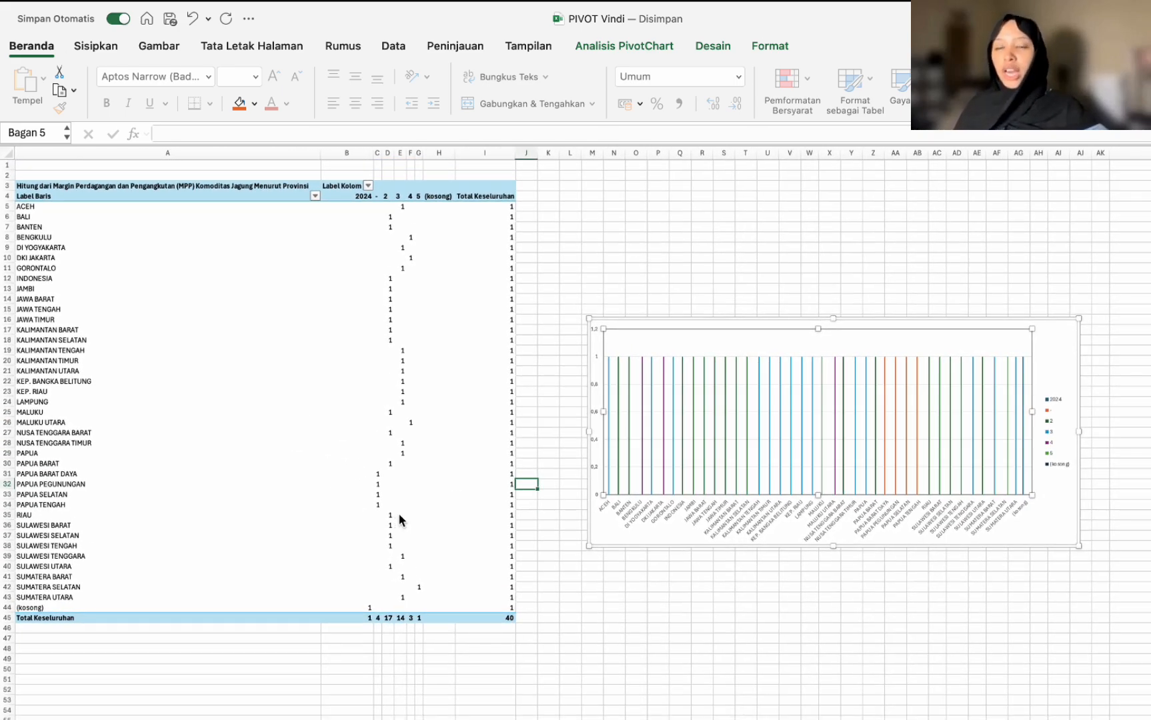
scroll(400, 519, "down", 1)
scroll(399, 515, "up", 3)
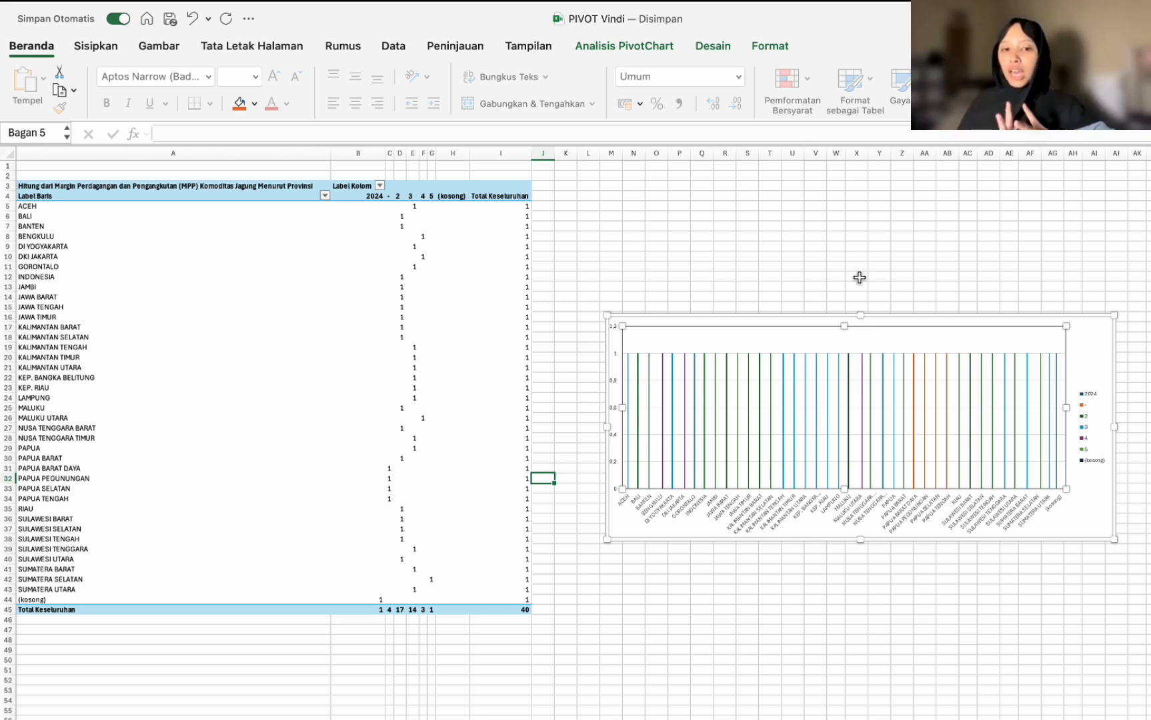
scroll(859, 277, "down", 3)
scroll(393, 514, "up", 5)
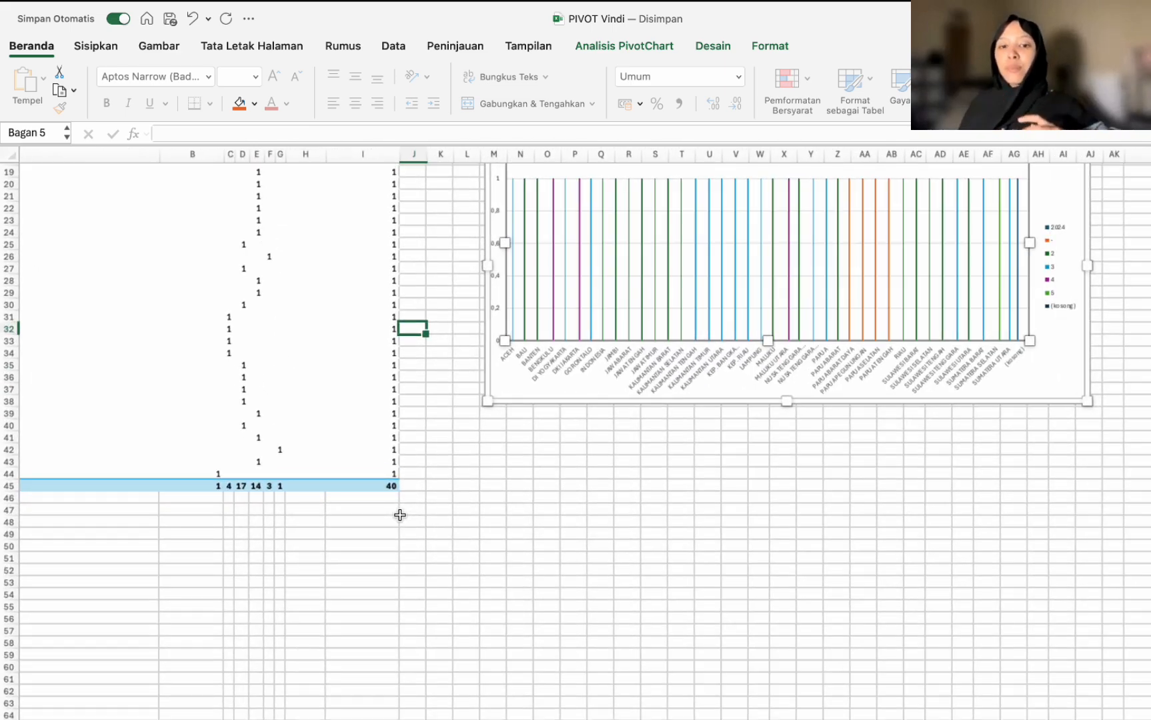
scroll(399, 515, "down", 4)
scroll(399, 520, "up", 2)
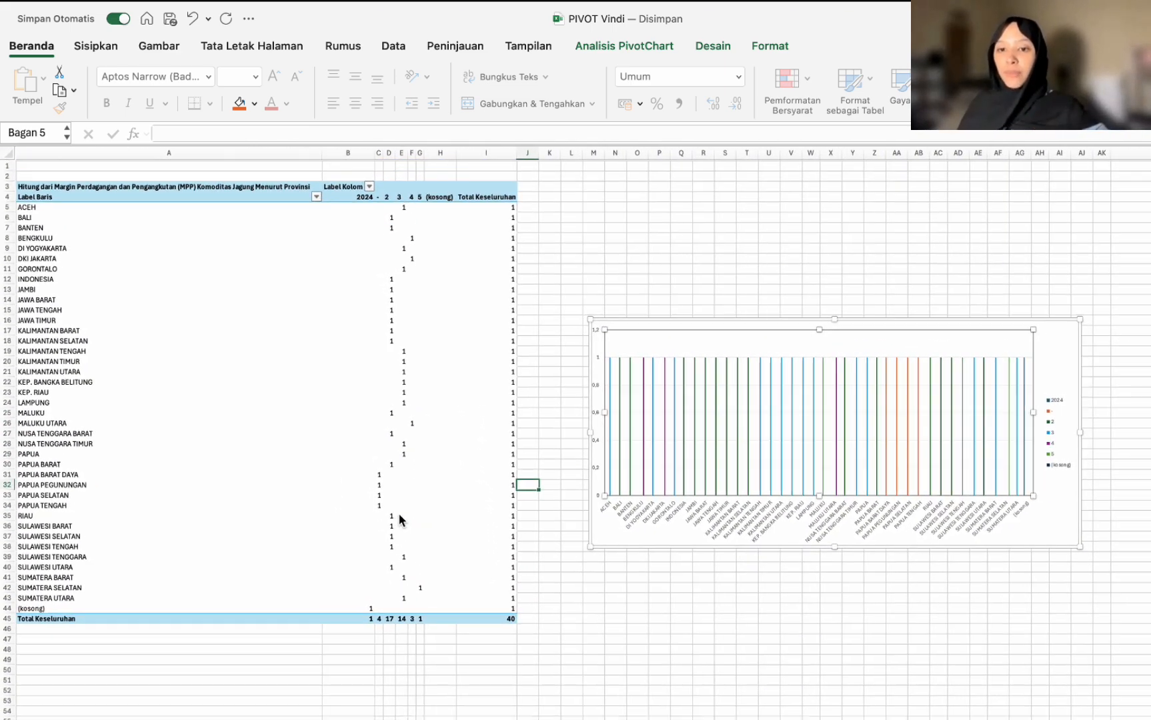
scroll(400, 519, "up", 3)
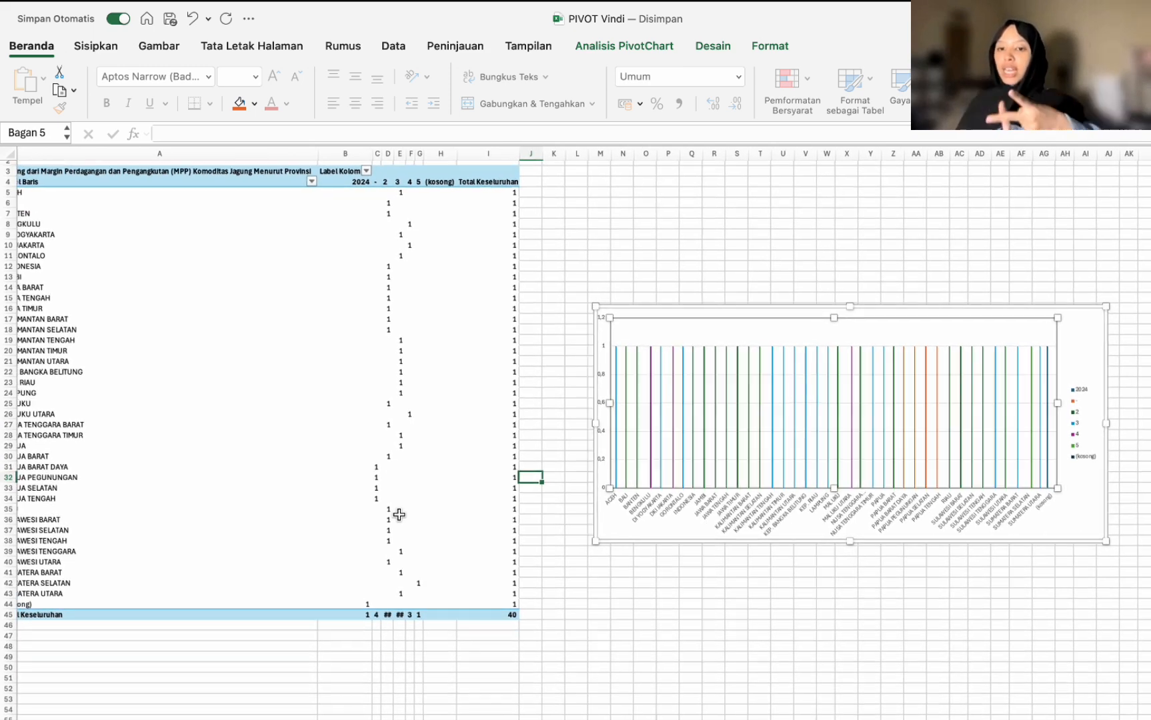
scroll(399, 513, "down", 2)
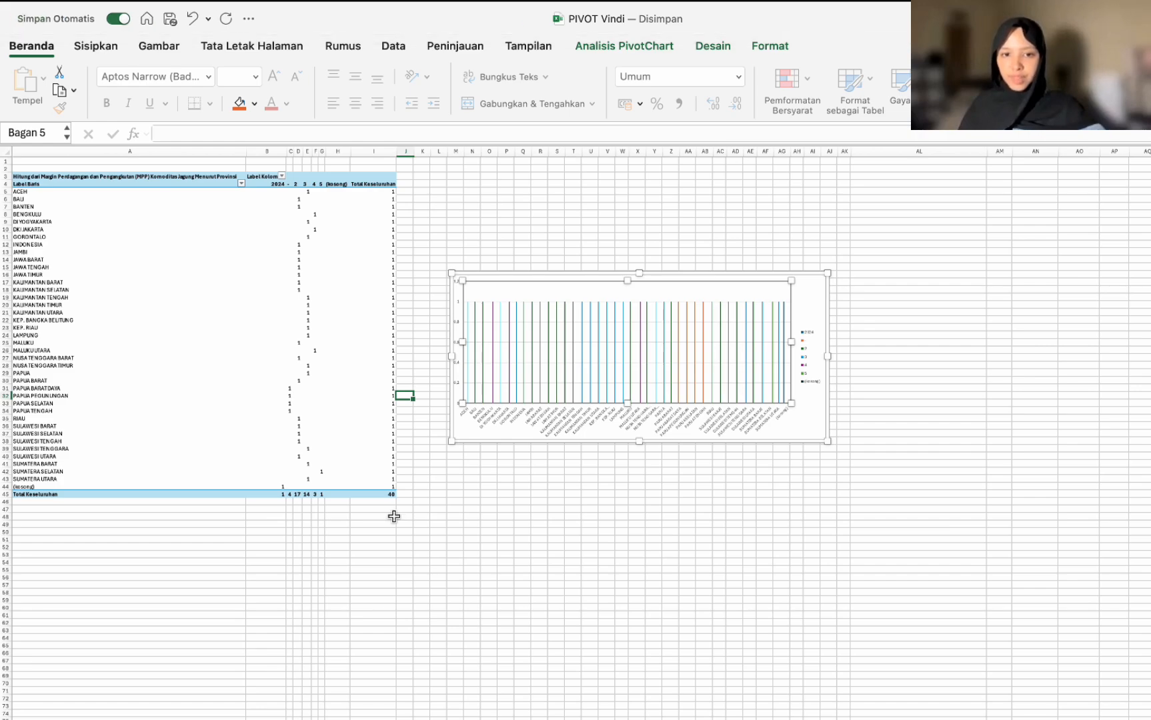
scroll(399, 515, "up", 5)
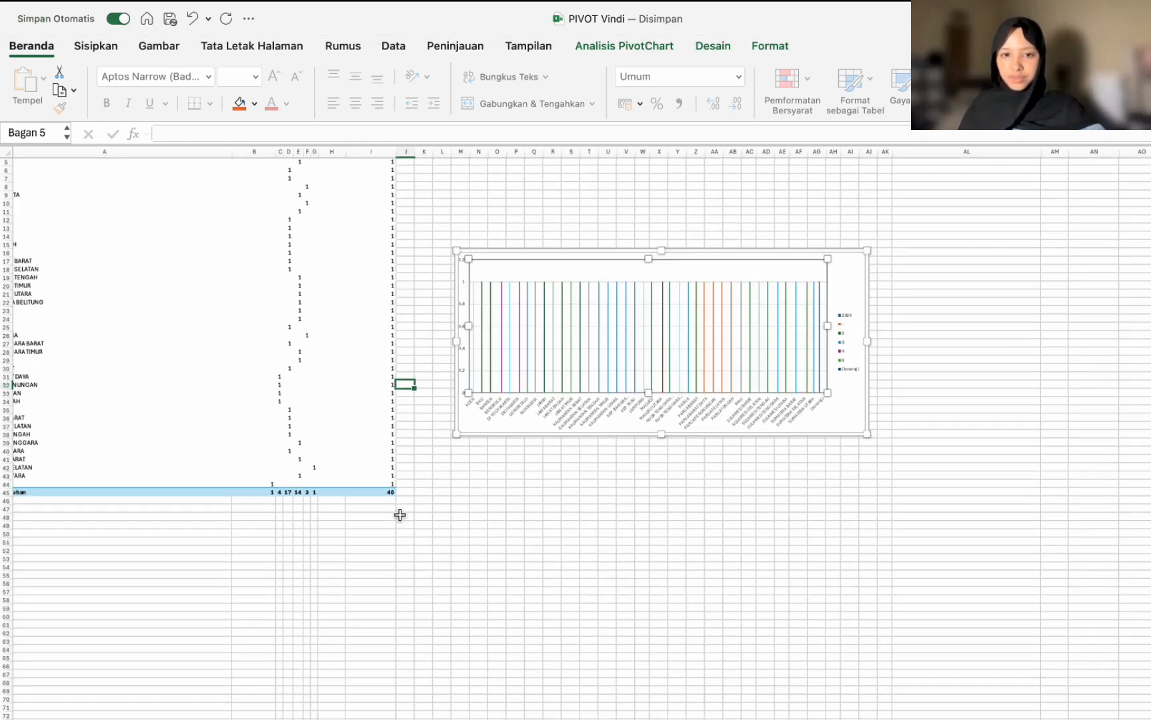
scroll(401, 516, "down", 5)
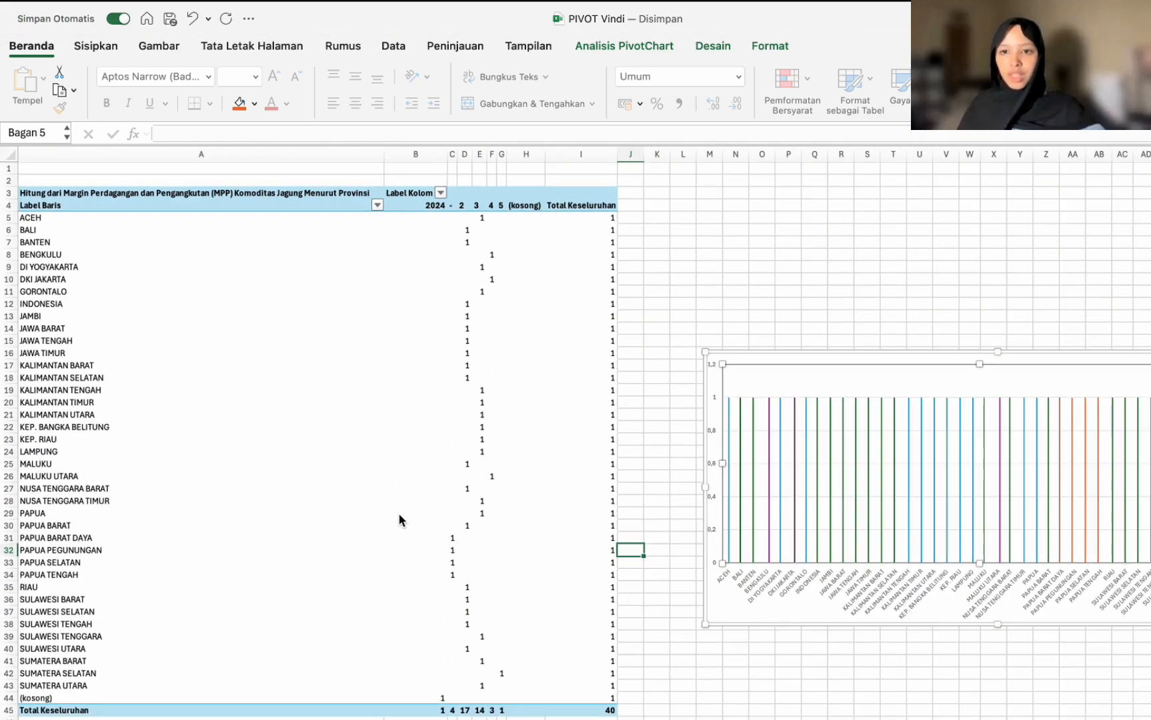
scroll(399, 515, "up", 3)
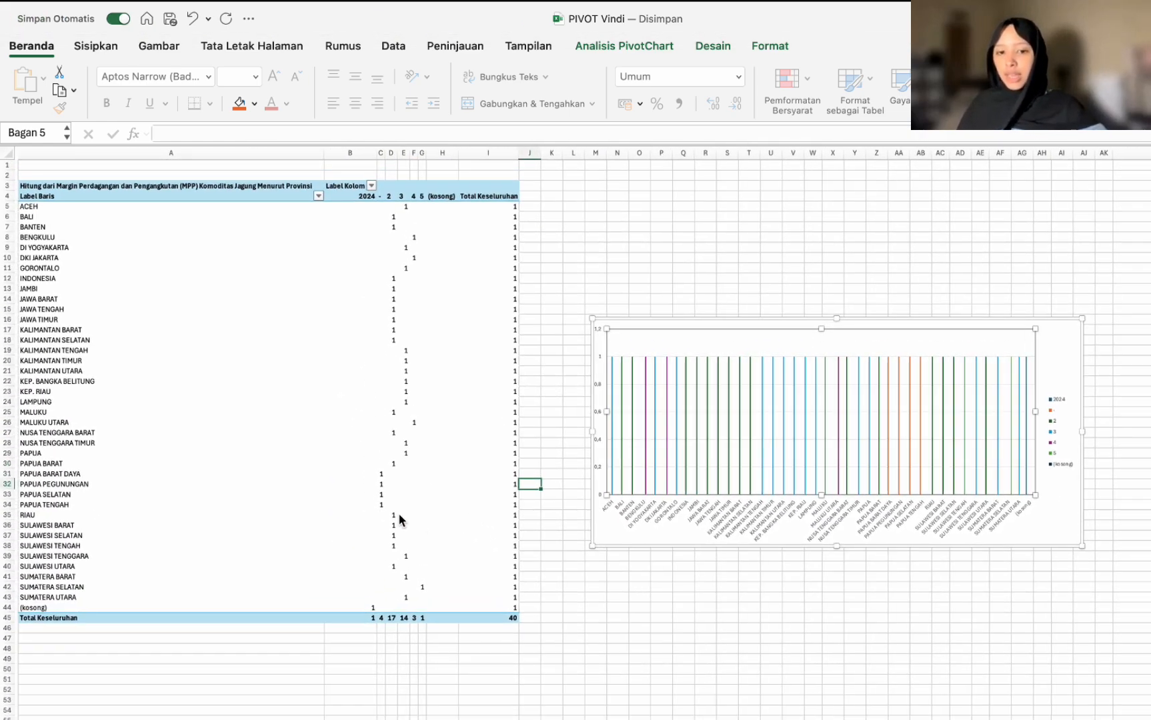
scroll(399, 517, "up", 3)
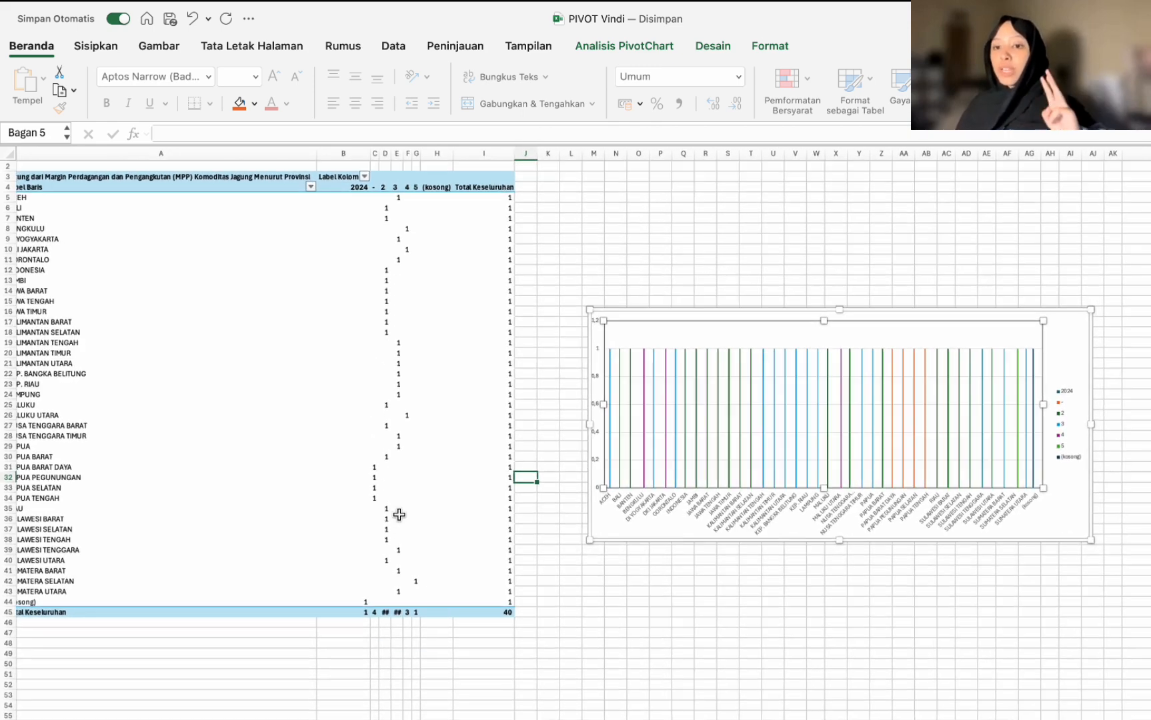
scroll(400, 515, "down", 2)
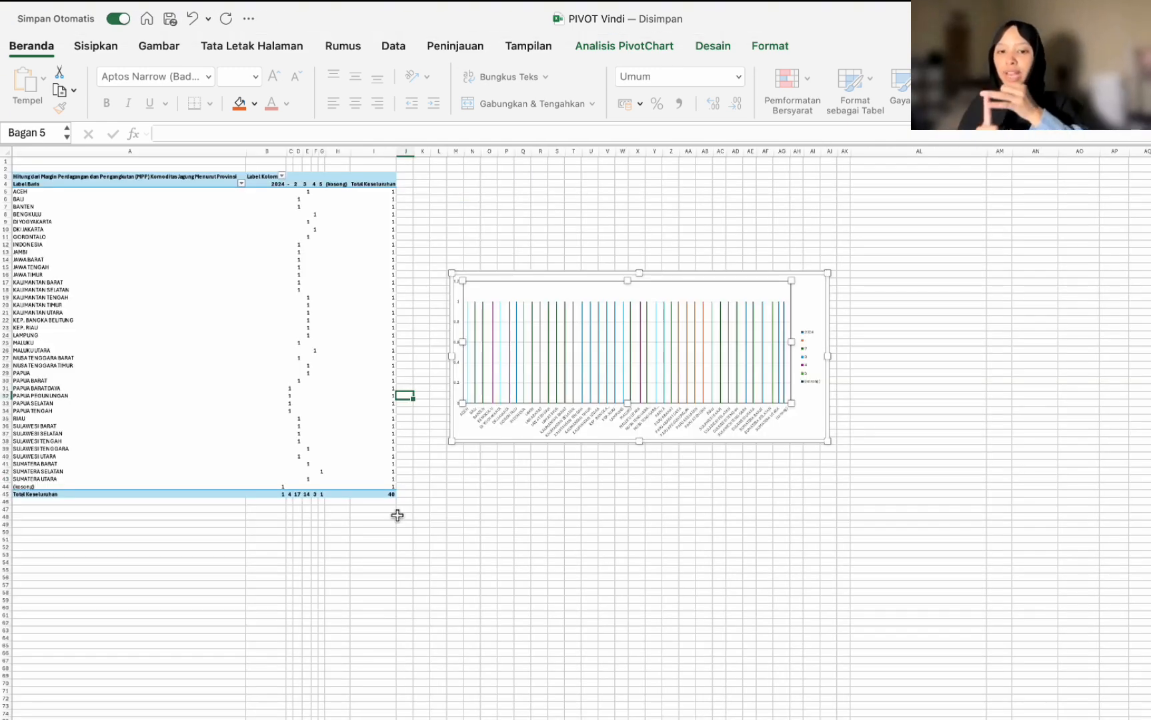
scroll(399, 515, "up", 5)
scroll(400, 515, "down", 5)
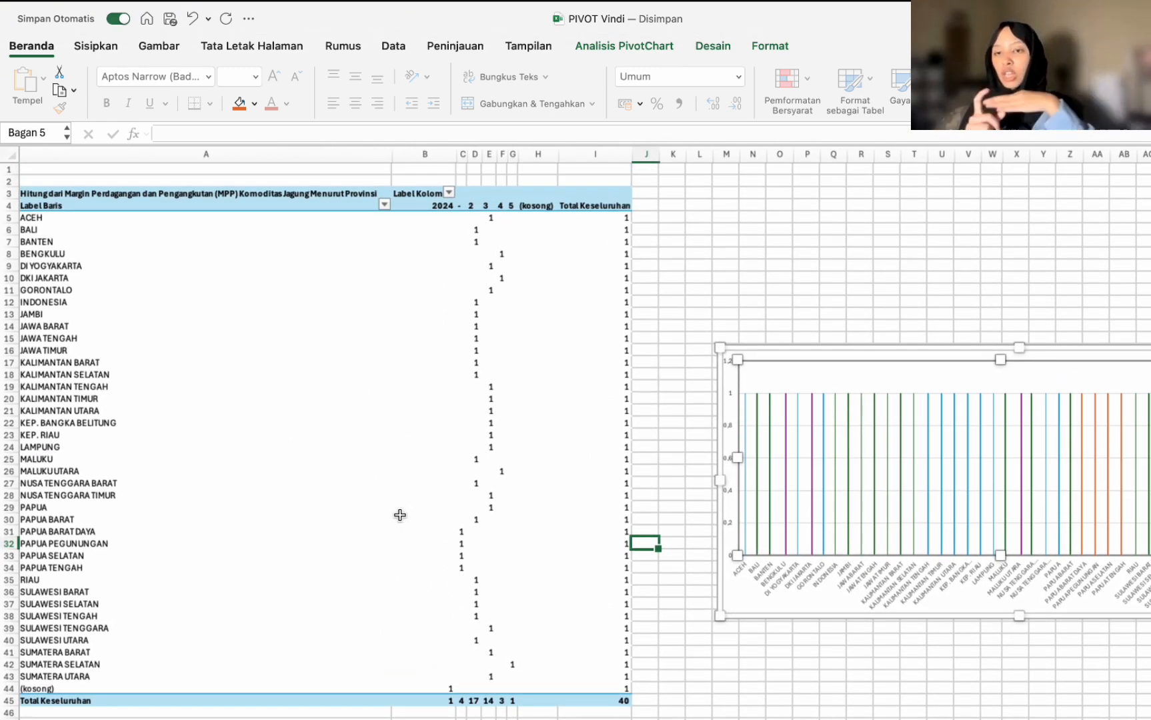
scroll(399, 515, "up", 3)
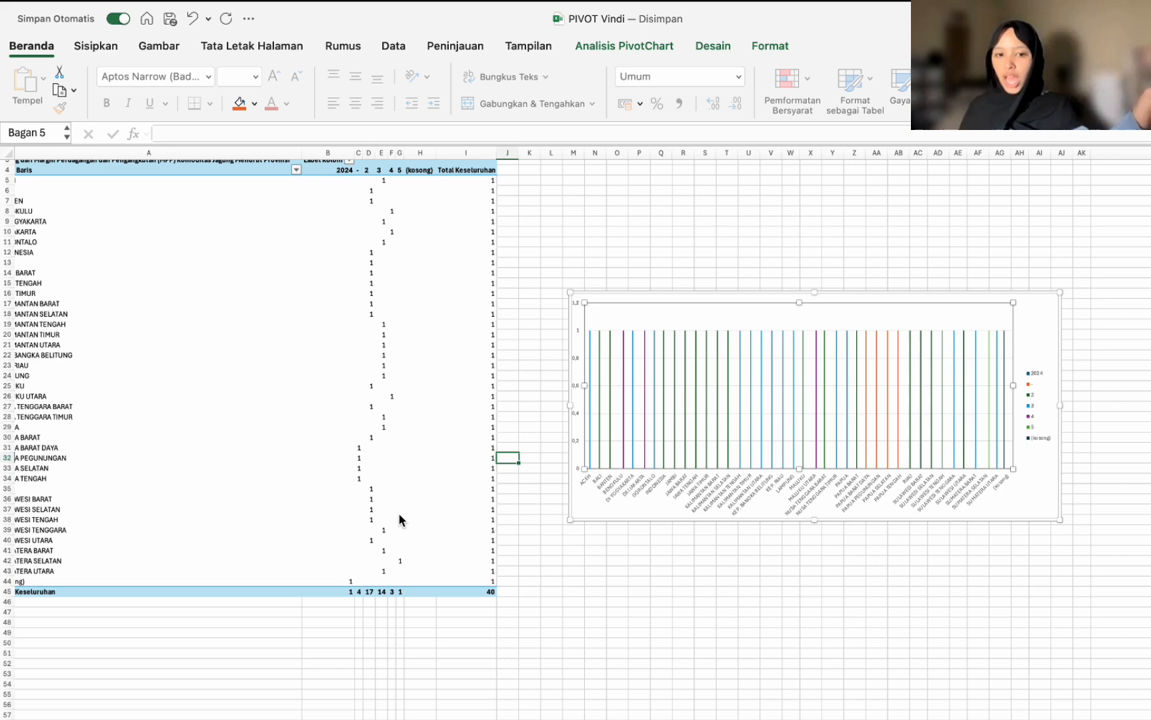
scroll(398, 513, "up", 3)
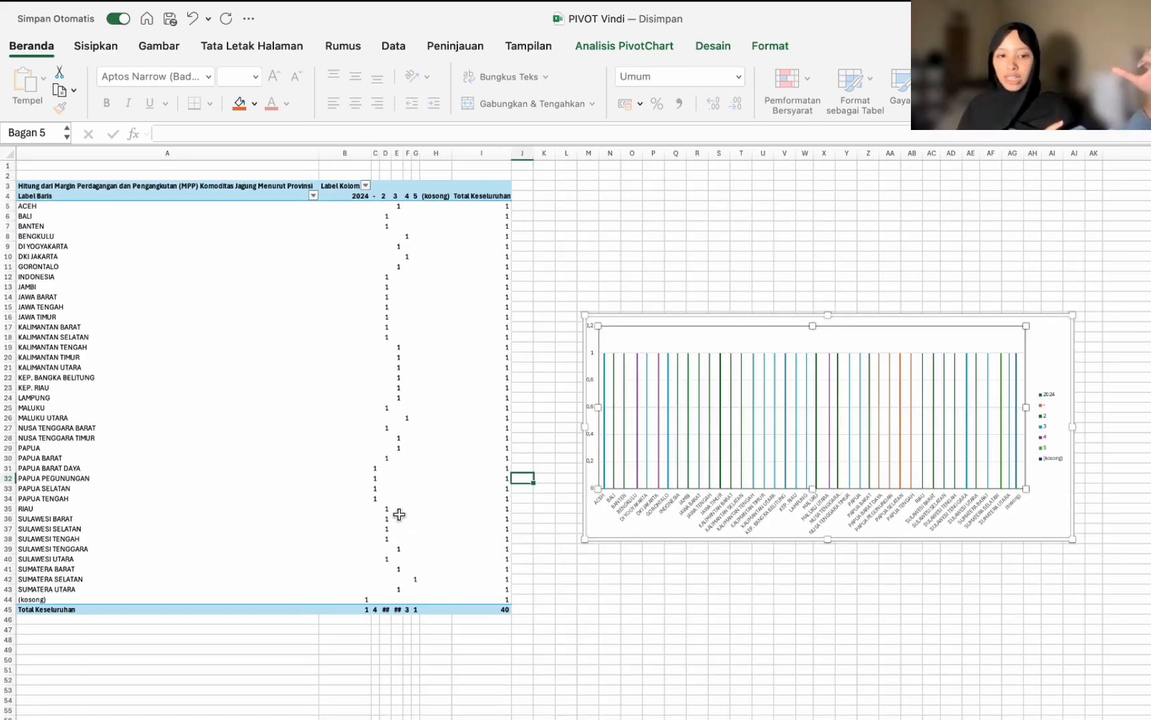
scroll(399, 515, "down", 2)
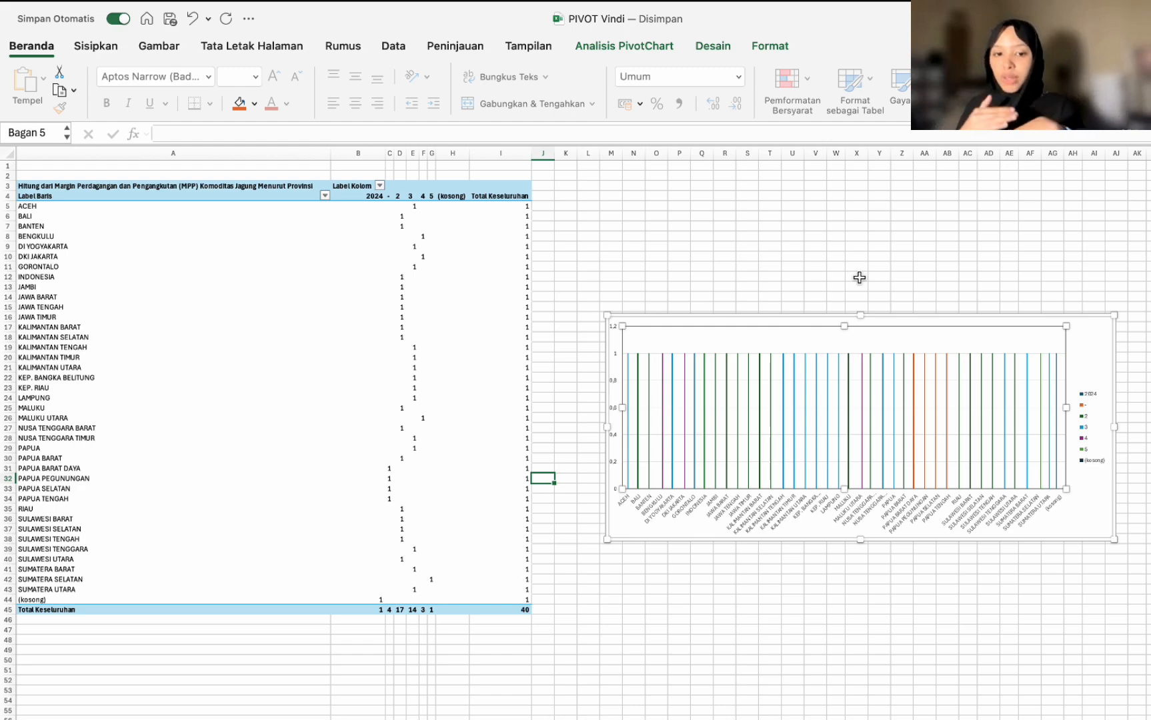
scroll(399, 515, "down", 2)
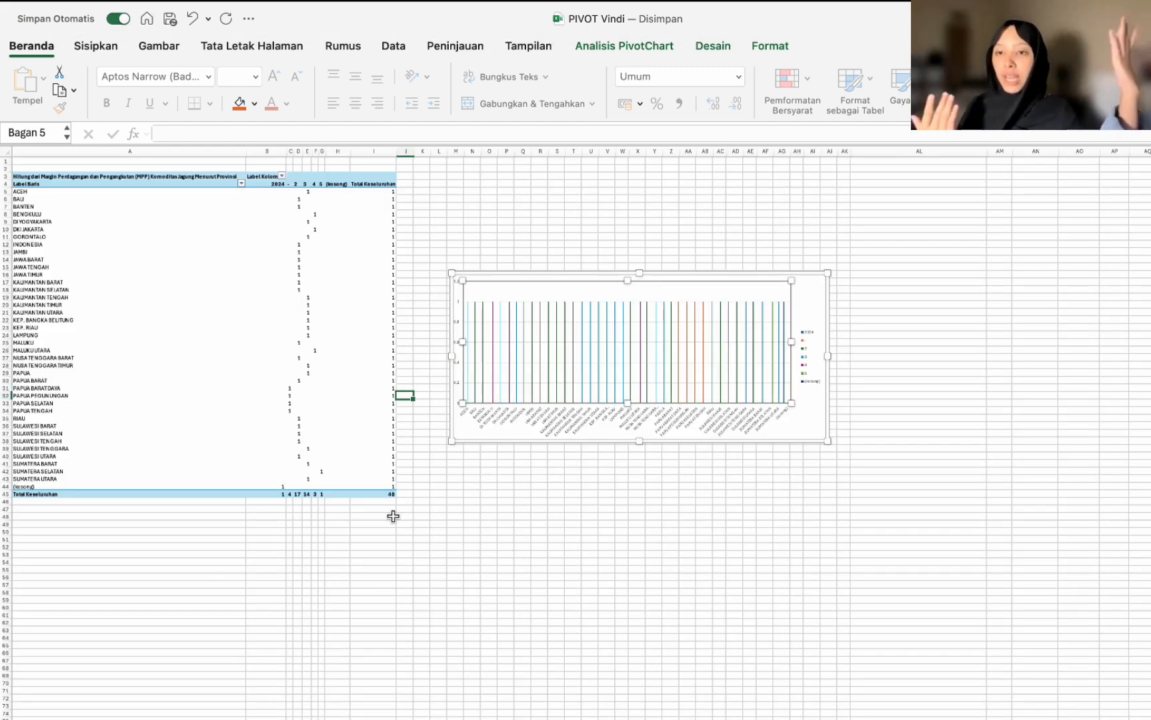
scroll(400, 515, "up", 3)
scroll(400, 515, "down", 3)
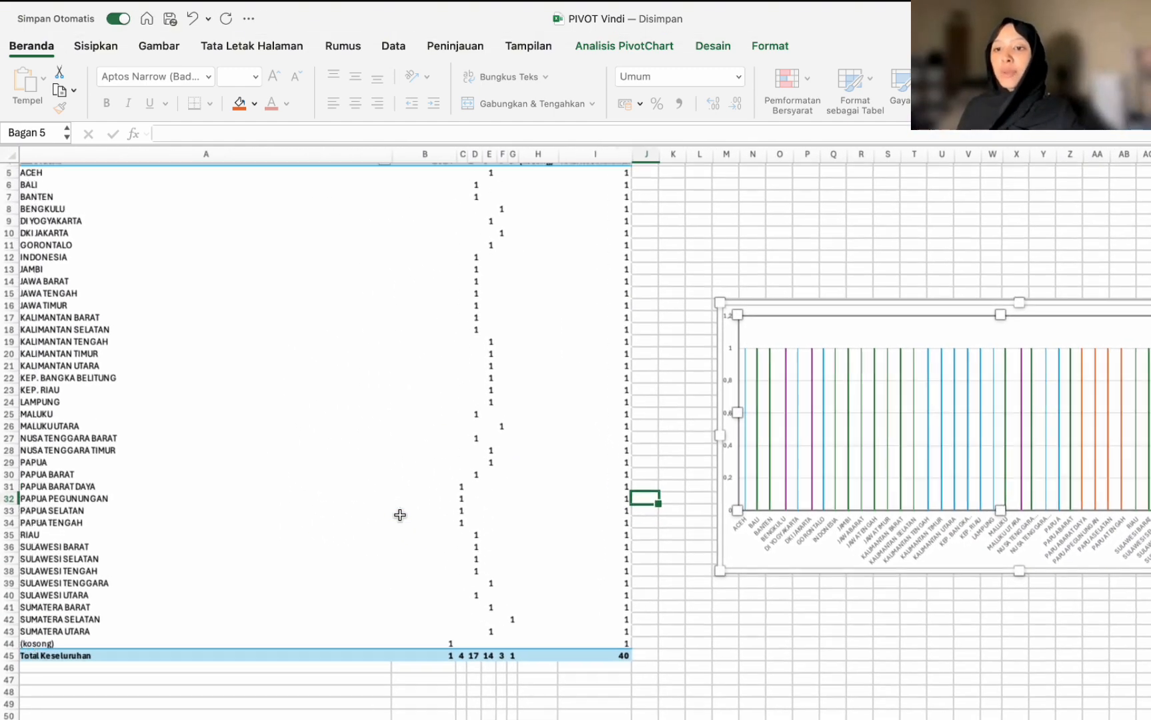
scroll(398, 513, "down", 3)
scroll(398, 513, "up", 3)
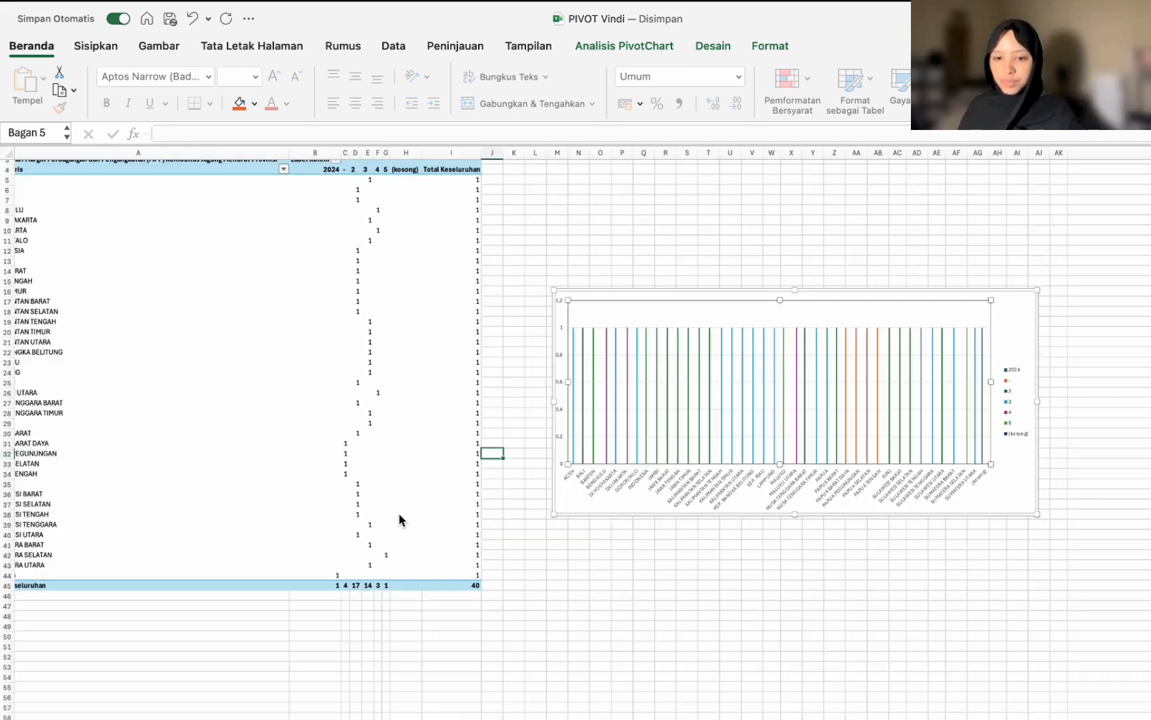
Compare the pivot table's province rows with the matching bars and legend colours of the PivotChart on Lembar2.
scroll(399, 513, "up", 2)
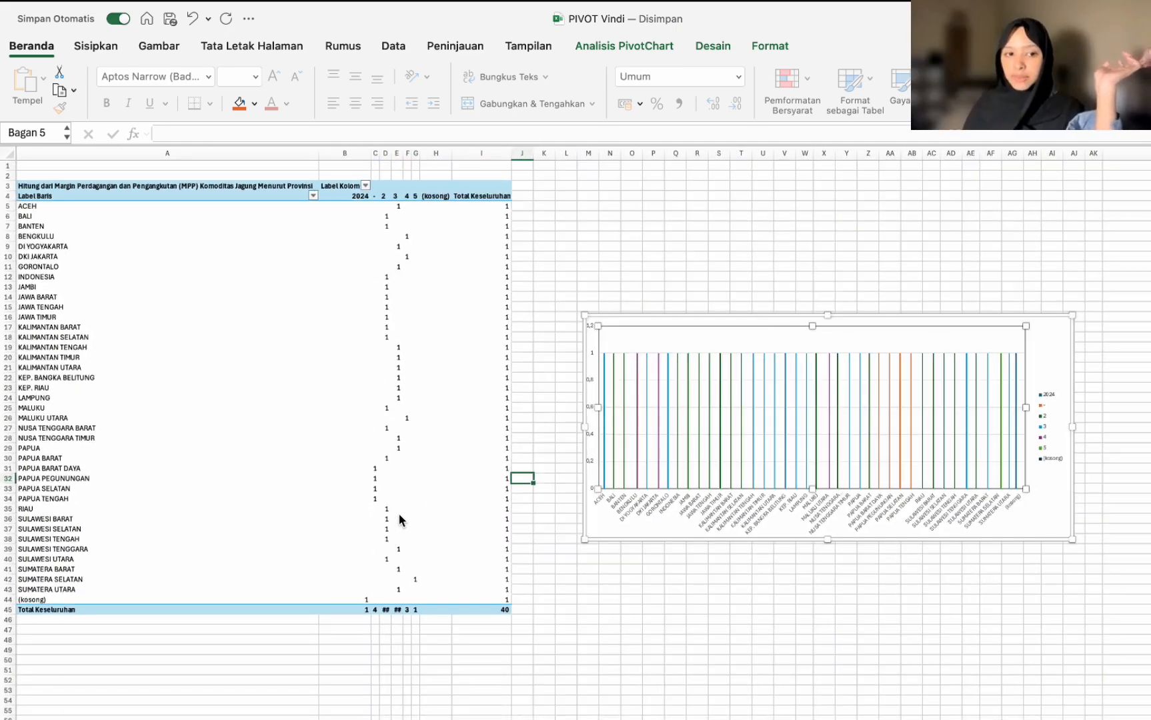
scroll(399, 515, "down", 2)
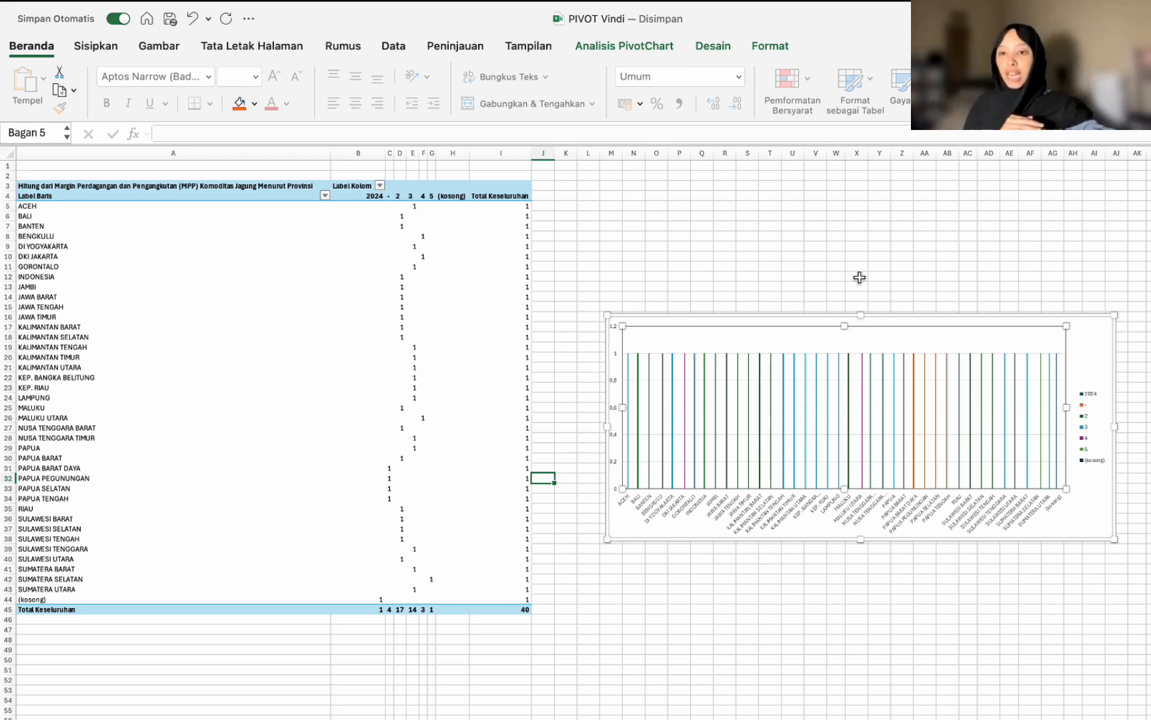
scroll(859, 278, "down", 3, "ctrl")
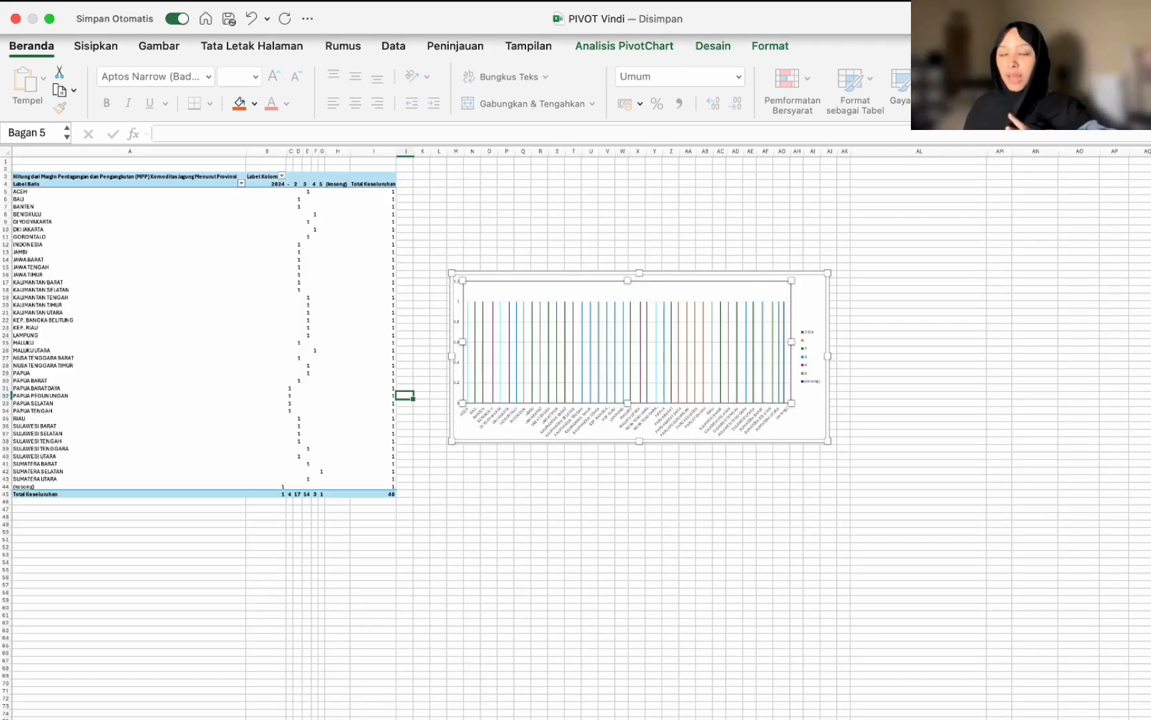
scroll(393, 513, "up", 5, "ctrl")
scroll(399, 515, "down", 4, "ctrl")
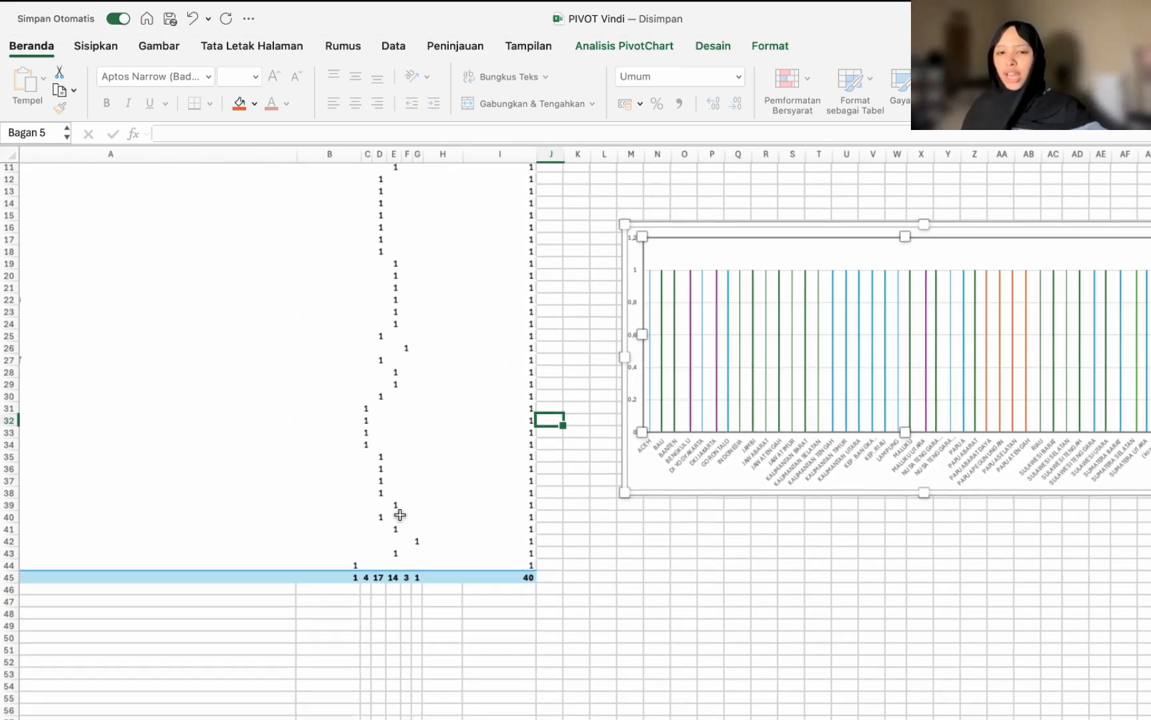
scroll(399, 514, "up", 3, "ctrl")
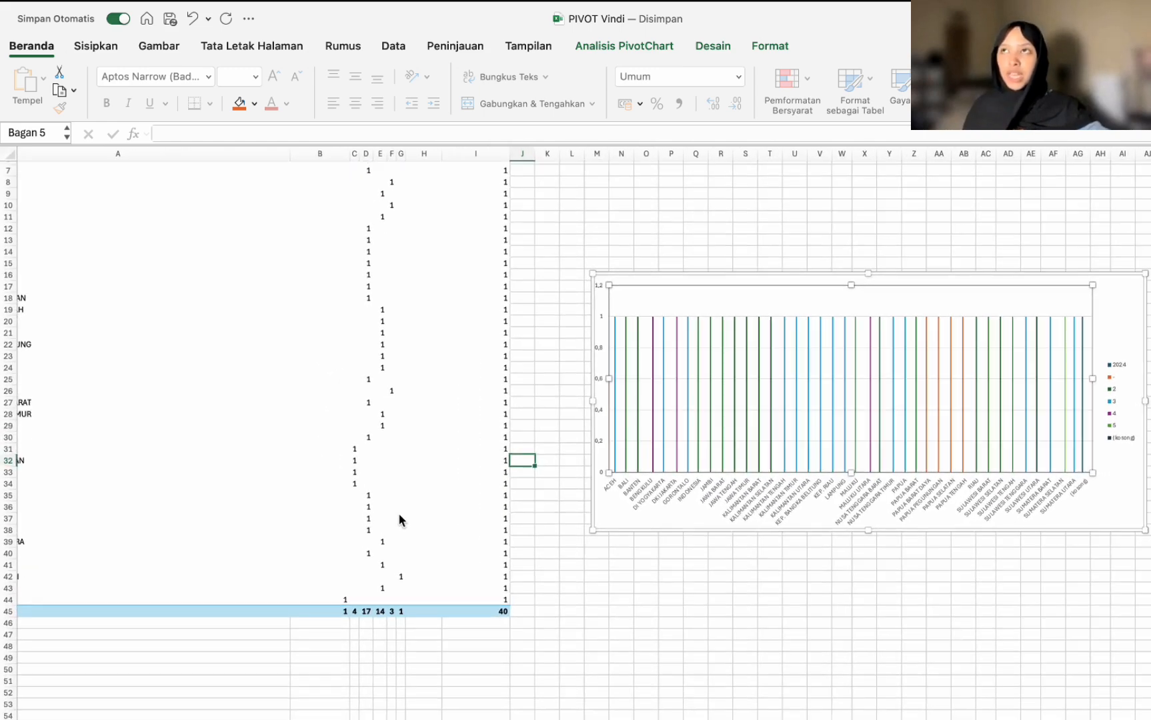
scroll(399, 517, "up", 3, "ctrl")
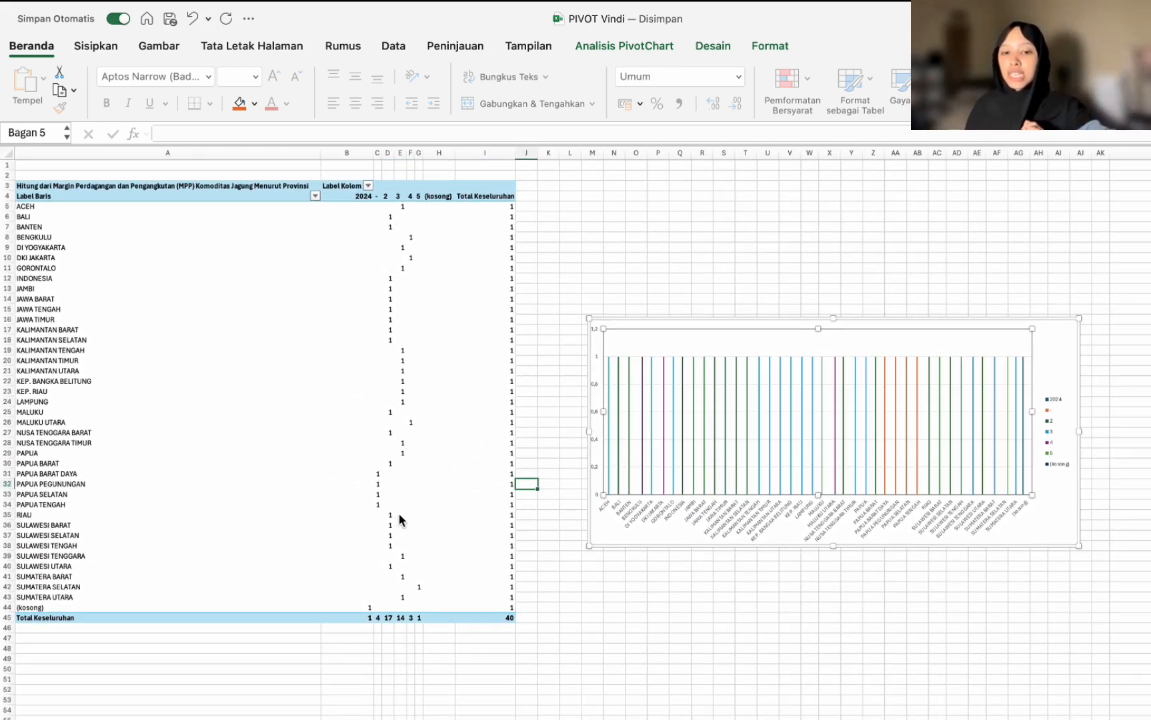
scroll(399, 515, "down", 3, "ctrl")
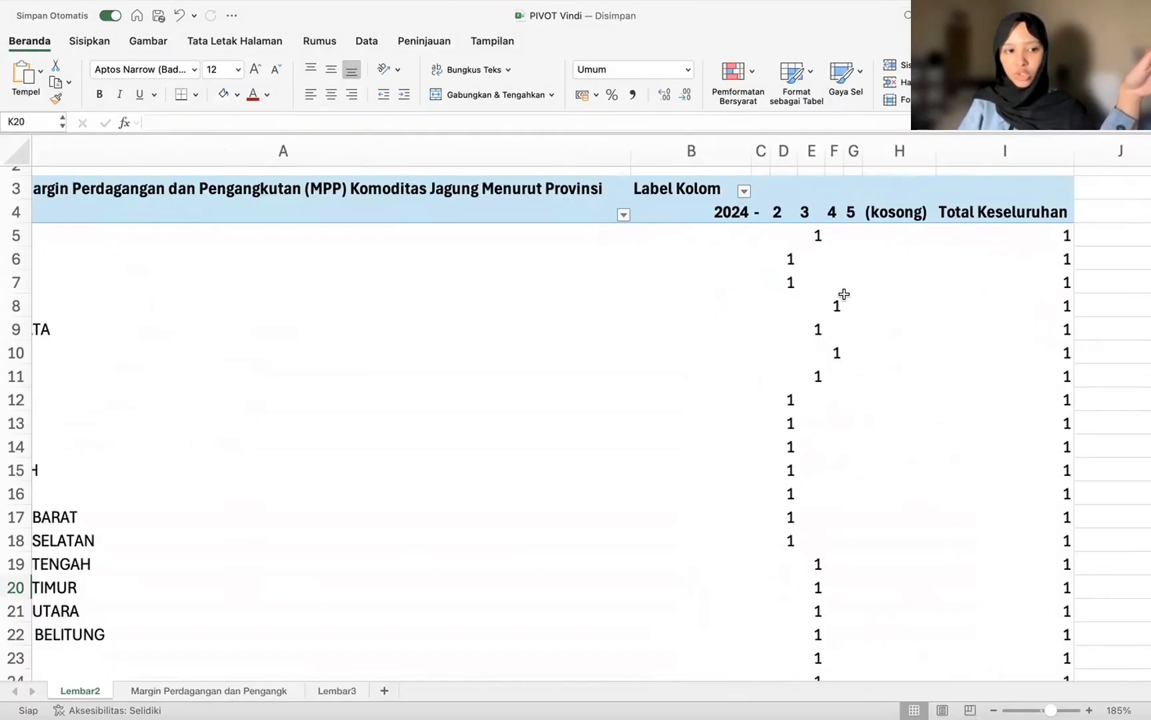
Read the pivot table from ACEH to the Total Keseluruhan row, checking how many provinces fall under each column value.
scroll(844, 295, "left", 3)
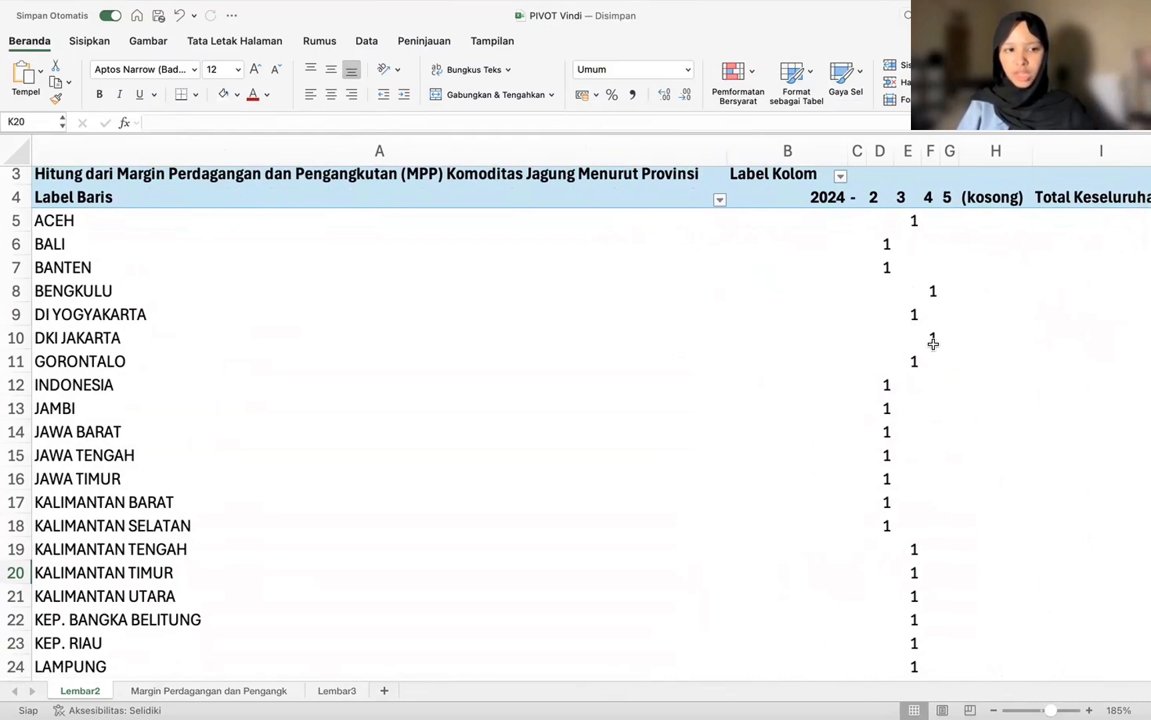
scroll(933, 344, "down", 10)
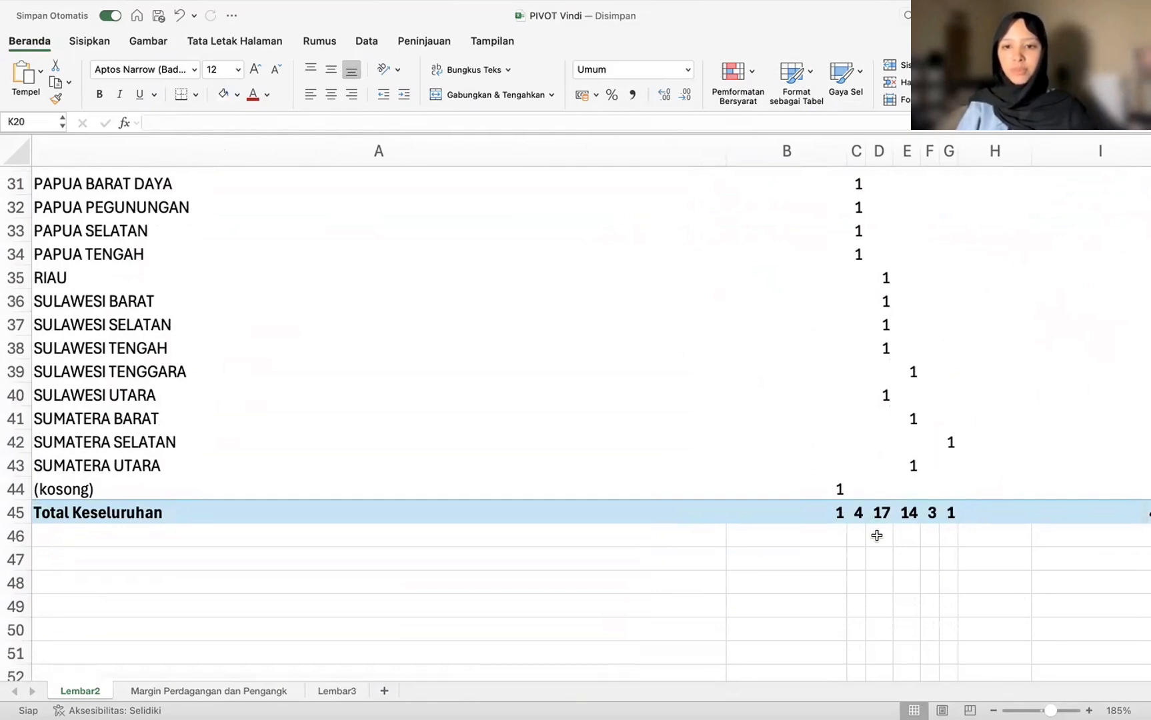
scroll(876, 535, "down", 2)
scroll(876, 536, "down", 3)
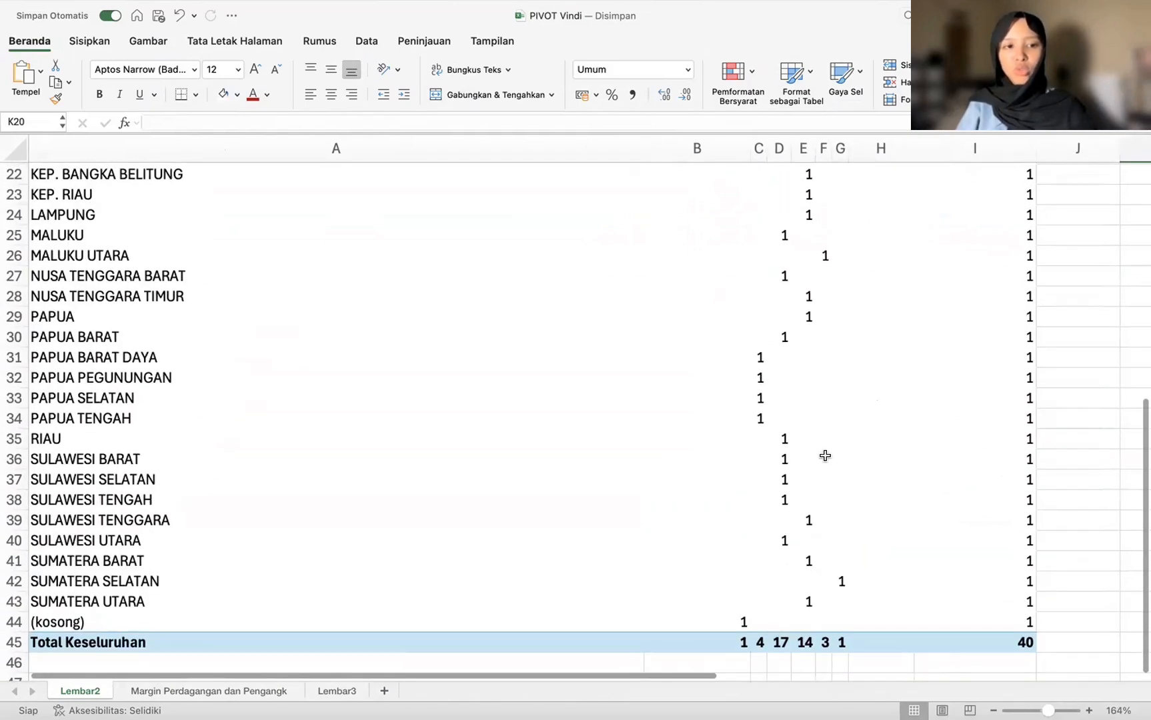